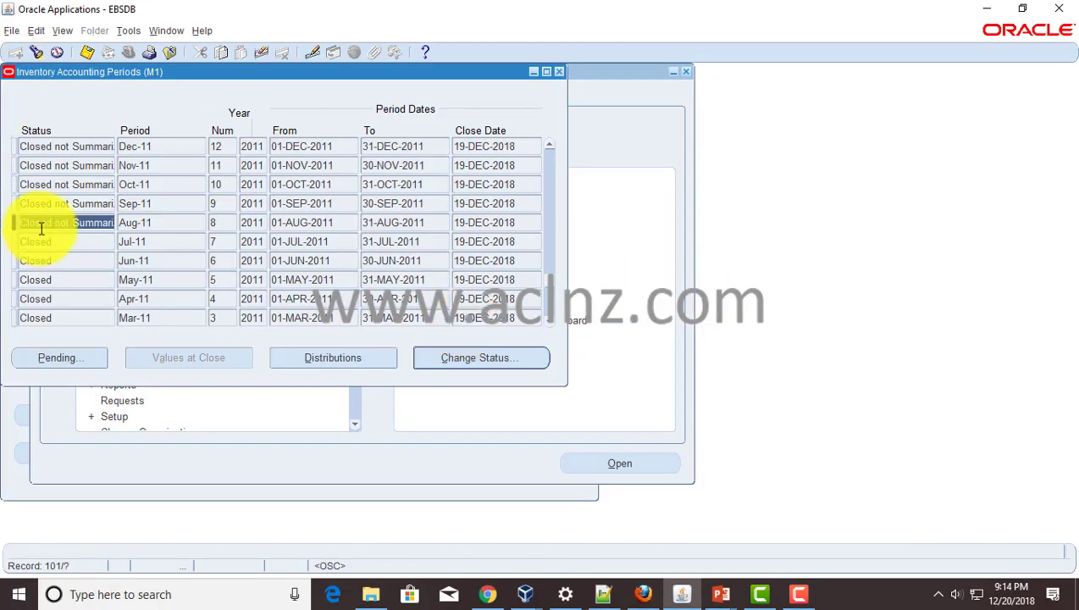
Compare the status entries of the Aug-11 and Jul-11 inventory accounting periods.
{"action": "left_click", "coordinate": [51, 222]}
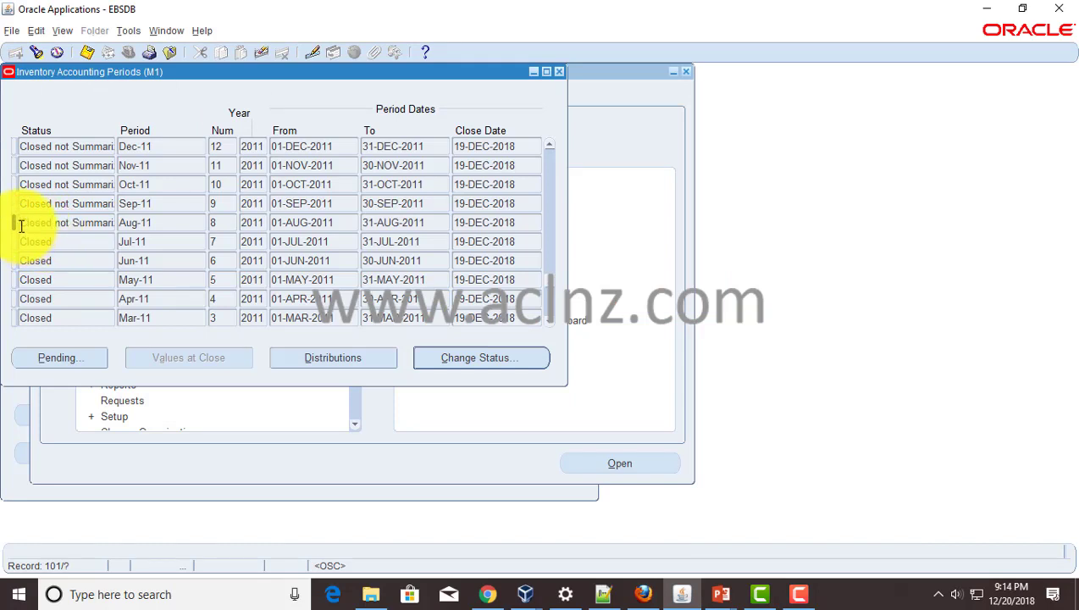
{"action": "left_click_drag", "start_coordinate": [21, 225], "coordinate": [129, 218]}
{"action": "double_click", "coordinate": [61, 244]}
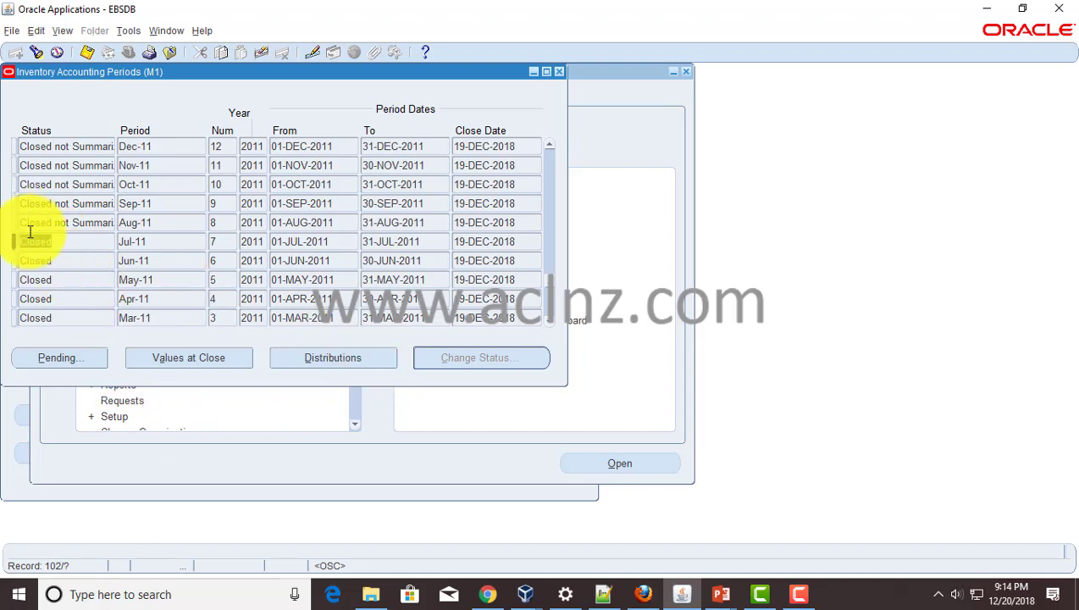
Try out Closed (Irreversible) as the new status for the Mar-12 period and cancel the change.
{"action": "scroll", "coordinate": [104, 223], "scroll_direction": "up", "scroll_amount": 6}
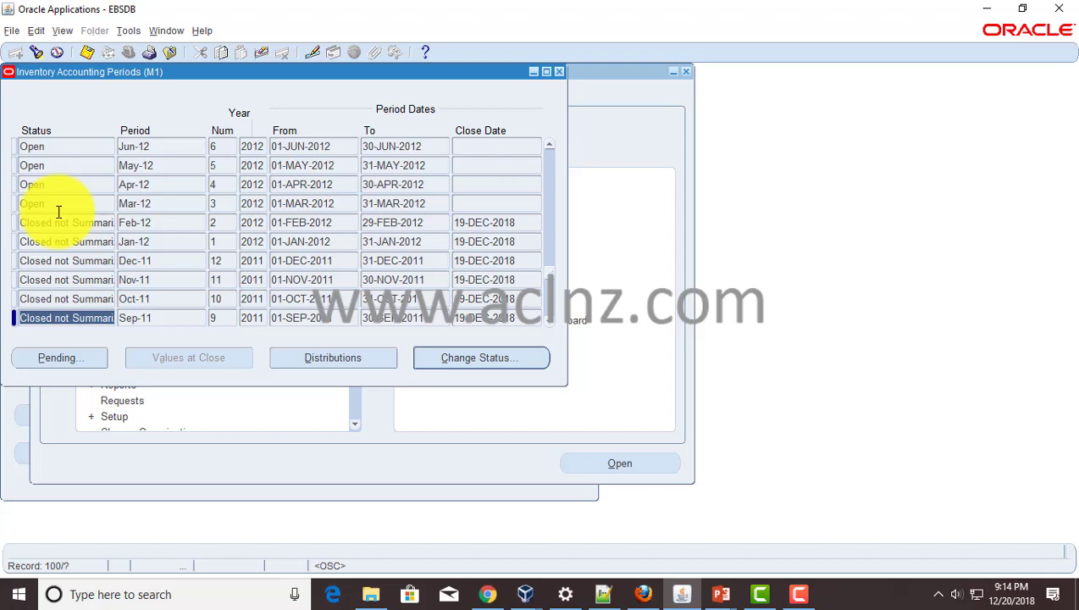
{"action": "left_click", "coordinate": [62, 204]}
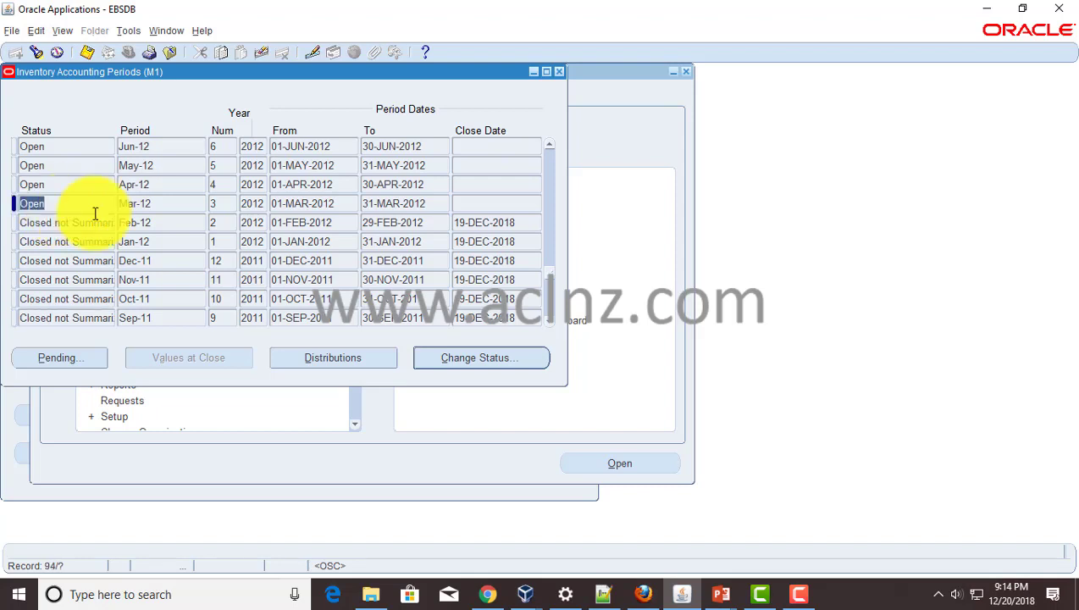
{"action": "left_click", "coordinate": [467, 360]}
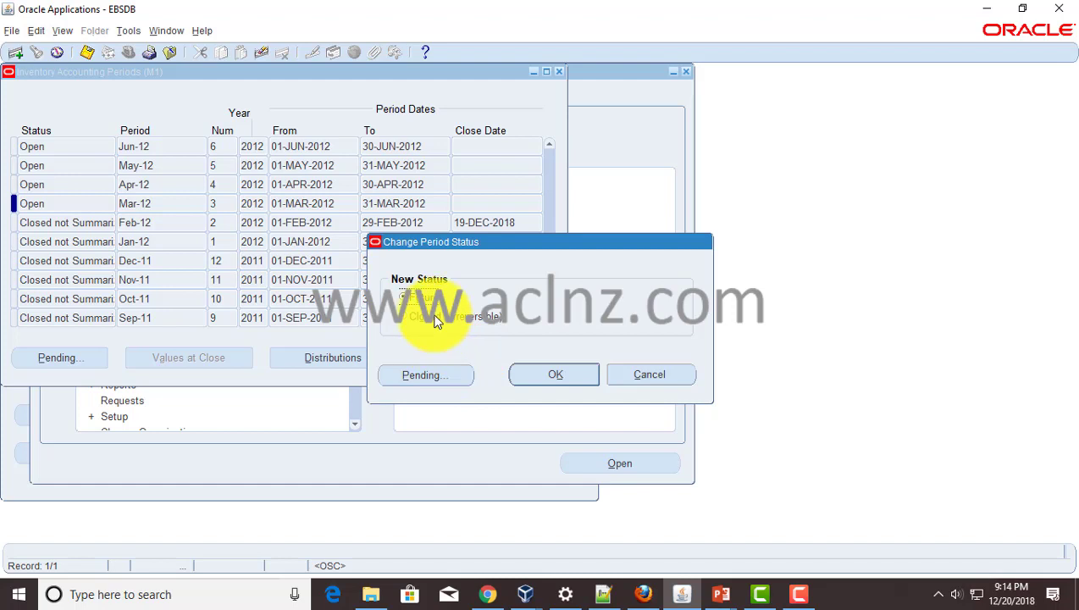
{"action": "left_click", "coordinate": [437, 317]}
{"action": "left_click", "coordinate": [555, 381]}
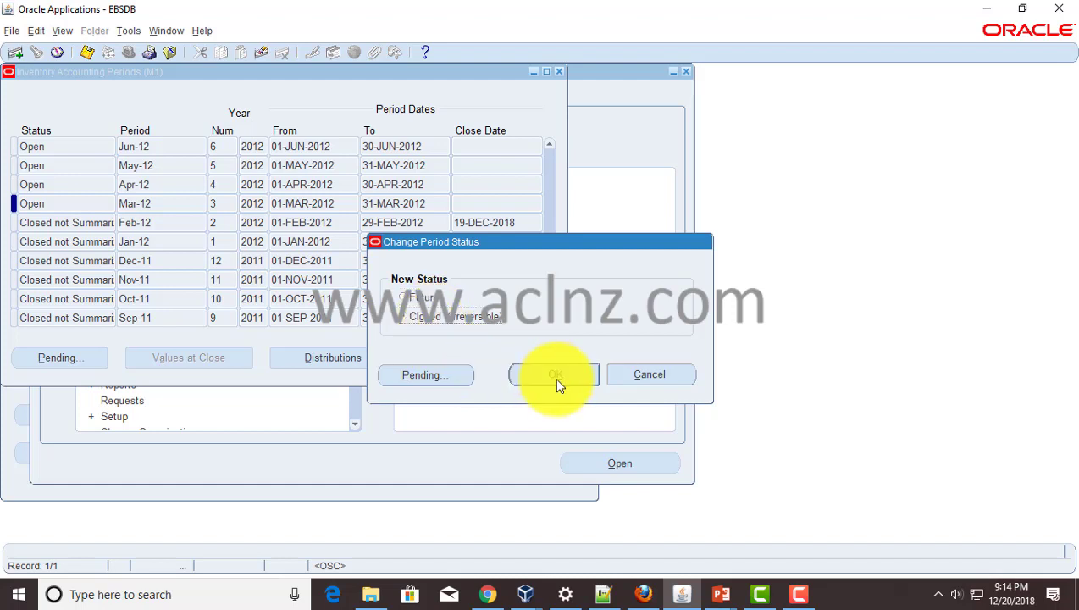
{"action": "left_click", "coordinate": [661, 371]}
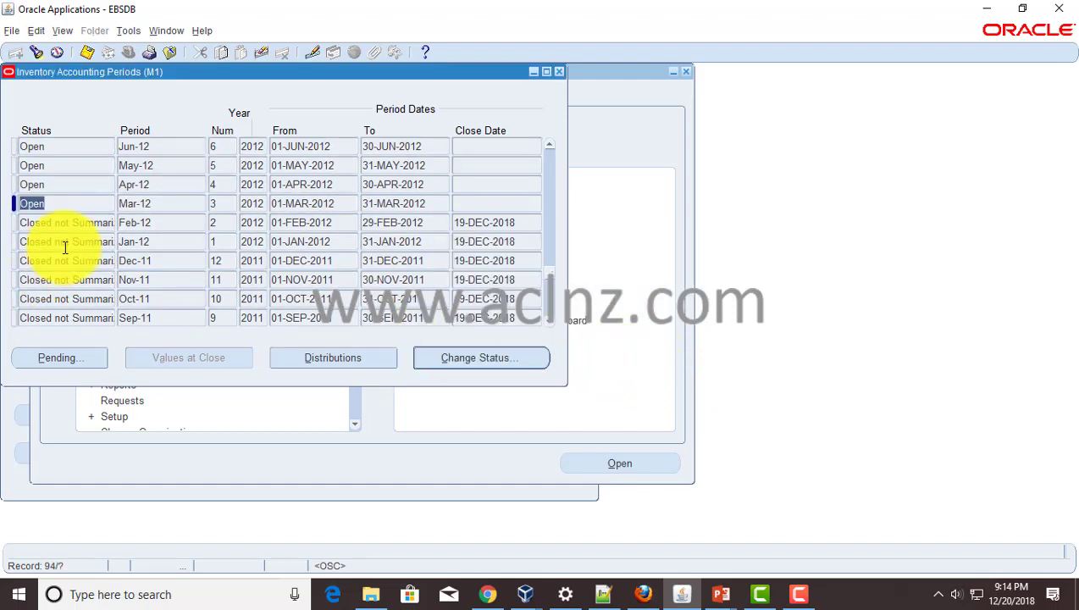
Switch to the Requests window and examine the full program name of the first request.
{"action": "left_click", "coordinate": [166, 31]}
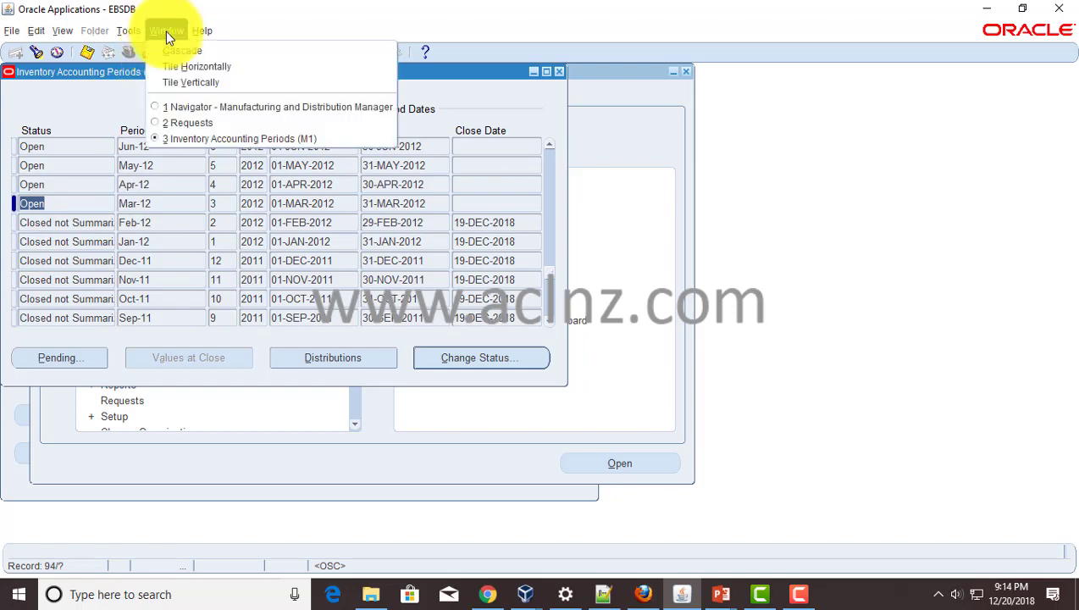
{"action": "left_click", "coordinate": [182, 122]}
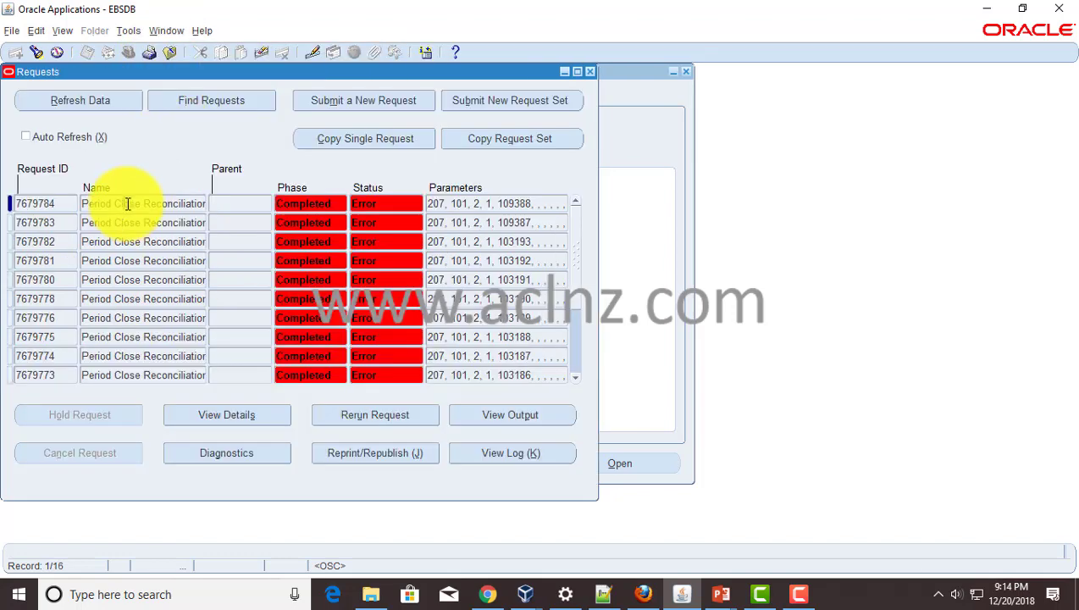
{"action": "left_click_drag", "start_coordinate": [89, 205], "coordinate": [241, 207]}
{"action": "left_click", "coordinate": [157, 201]}
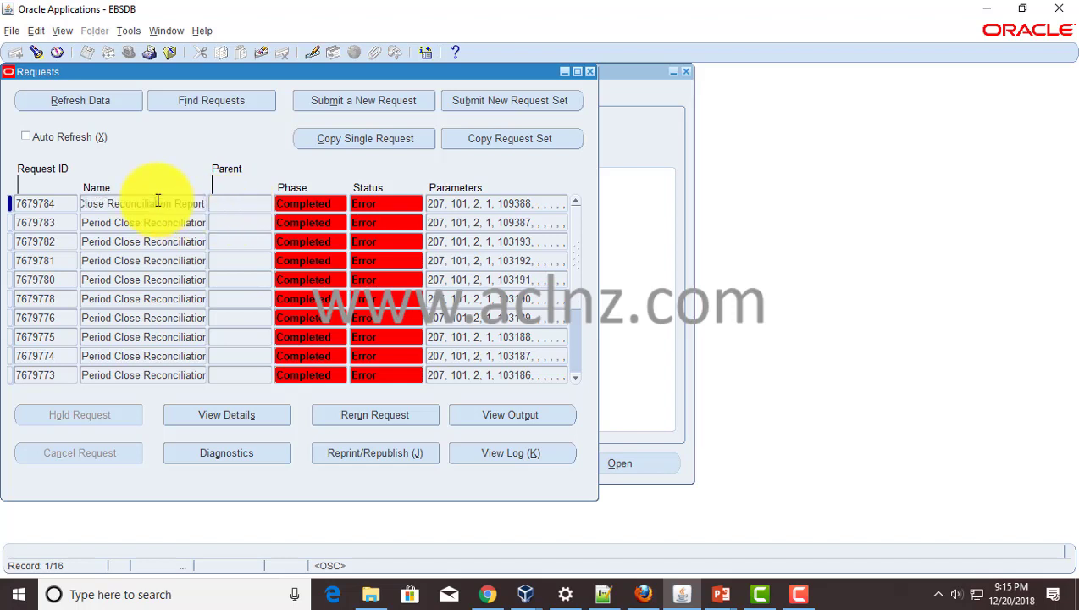
Return to Inventory Accounting Periods, try out Closed (Irreversible) for the Apr-12 period, and cancel the change.
{"action": "left_click", "coordinate": [178, 34]}
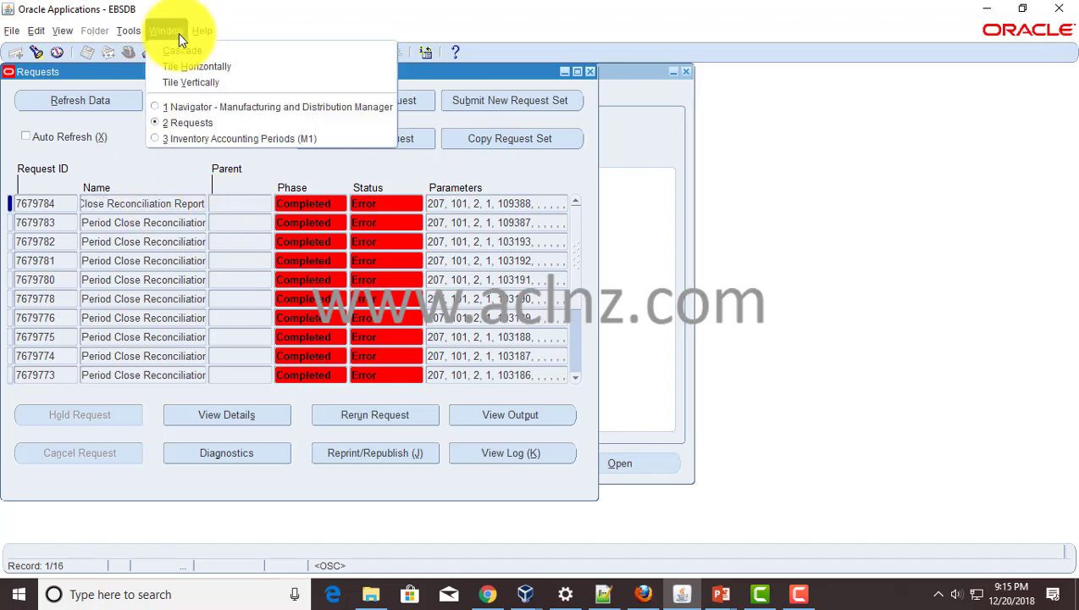
{"action": "left_click", "coordinate": [196, 138]}
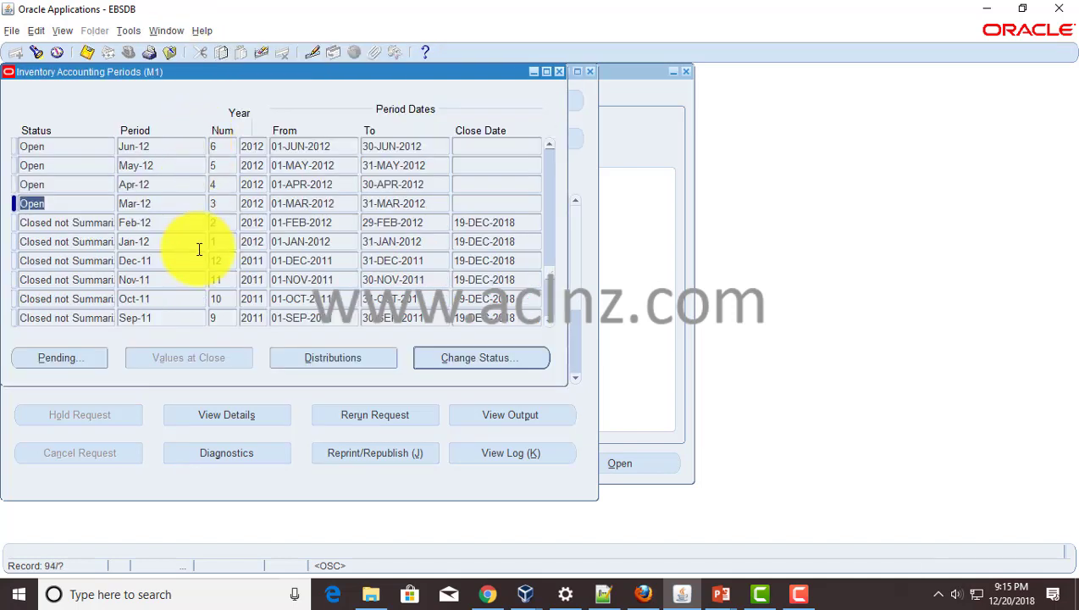
{"action": "left_click", "coordinate": [65, 186]}
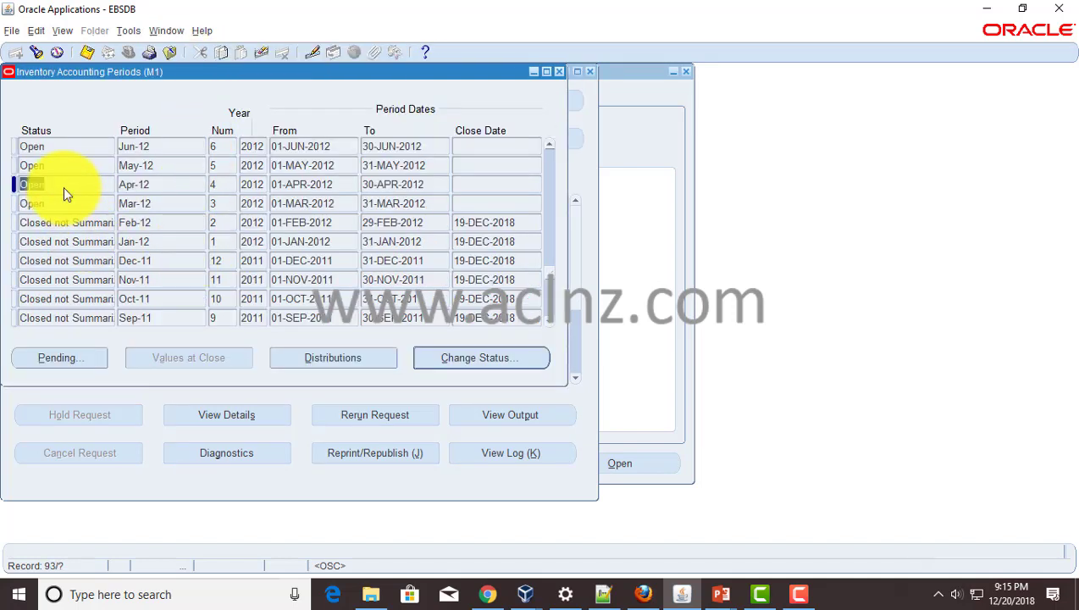
{"action": "left_click", "coordinate": [449, 357]}
{"action": "left_click", "coordinate": [420, 320]}
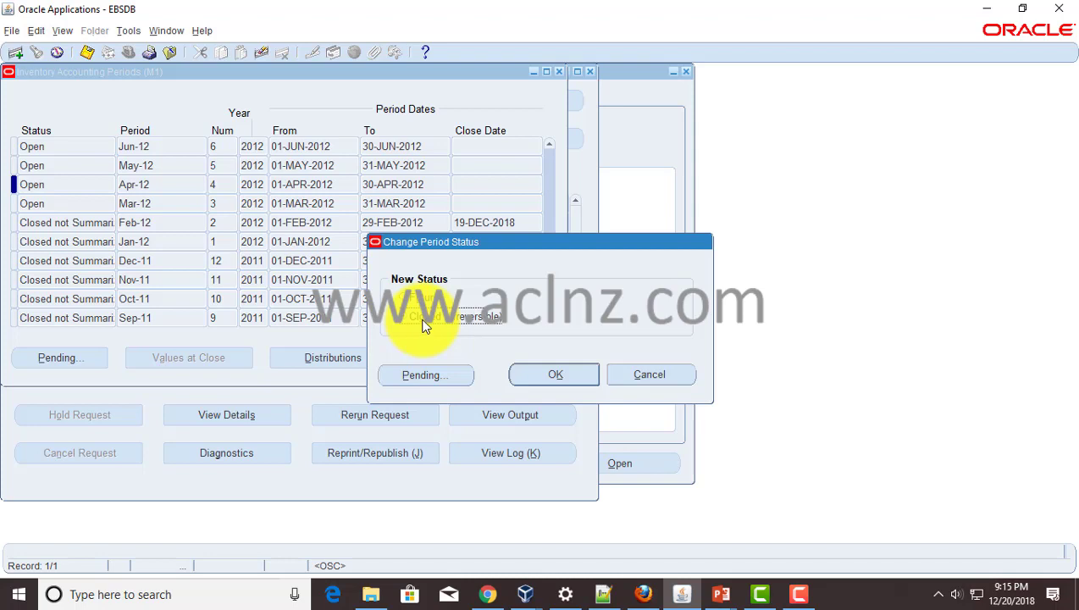
{"action": "left_click", "coordinate": [645, 373]}
Return to the Requests window and examine the second request's name and ID.
{"action": "left_click", "coordinate": [167, 32]}
{"action": "left_click", "coordinate": [171, 123]}
{"action": "left_click", "coordinate": [129, 222]}
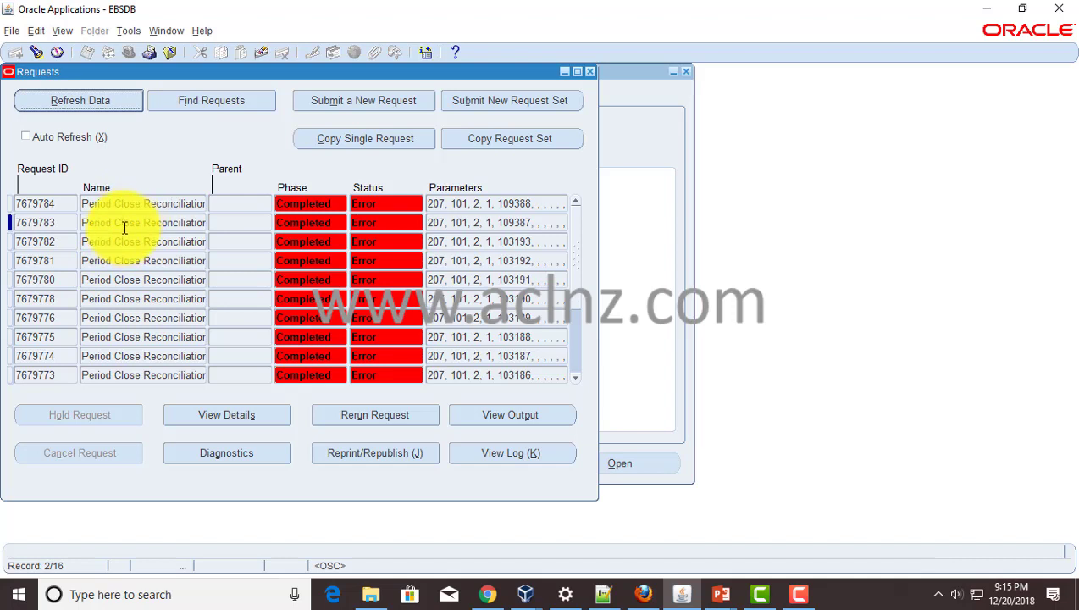
{"action": "double_click", "coordinate": [59, 230]}
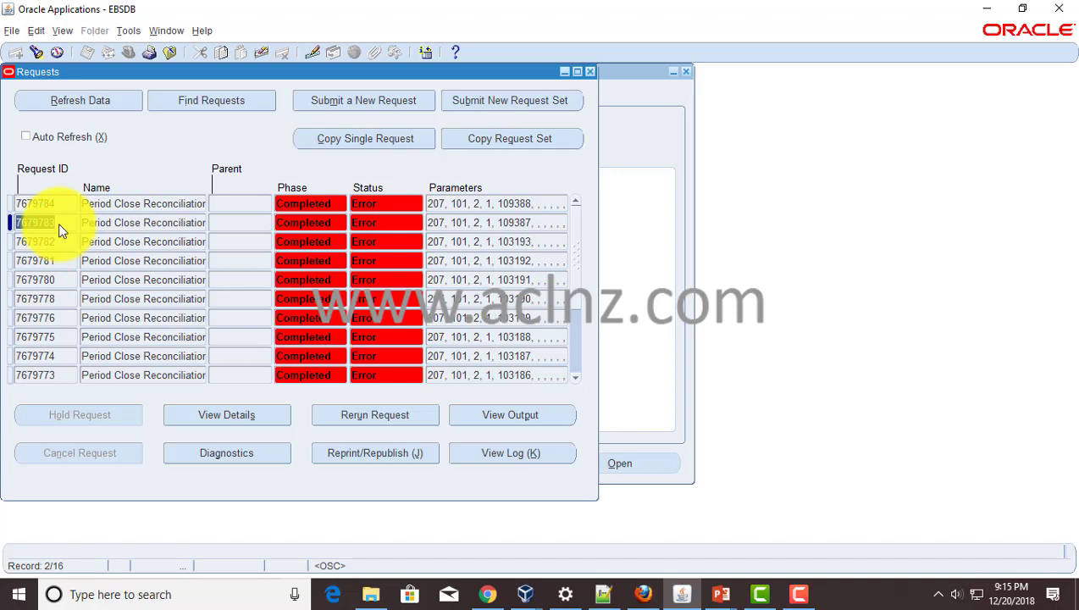
Return to Inventory Accounting Periods and read the full status text of the Dec-11 period.
{"action": "left_click", "coordinate": [166, 31]}
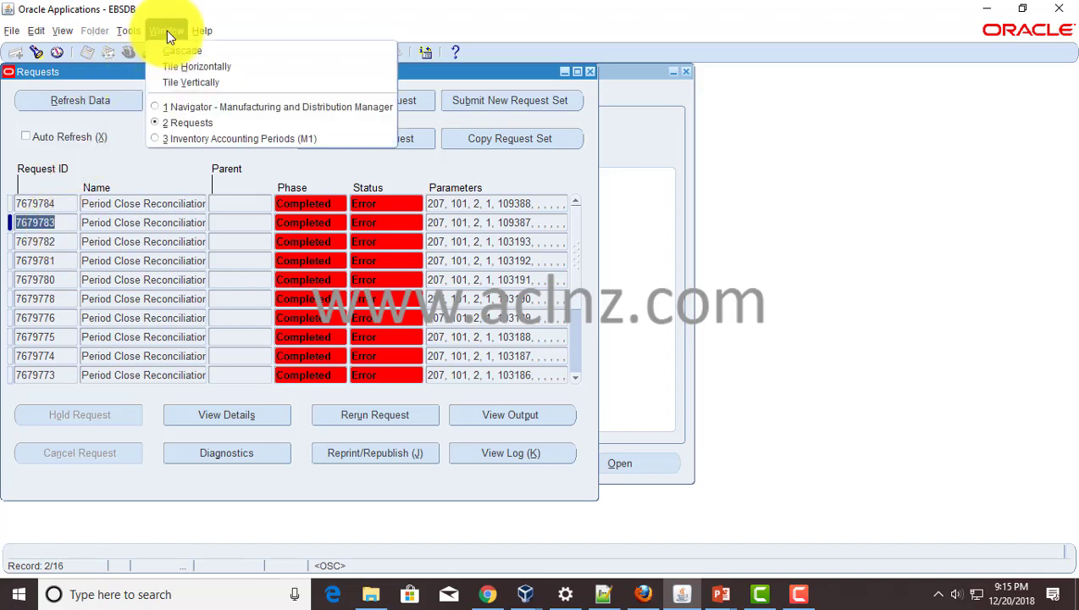
{"action": "left_click", "coordinate": [197, 138]}
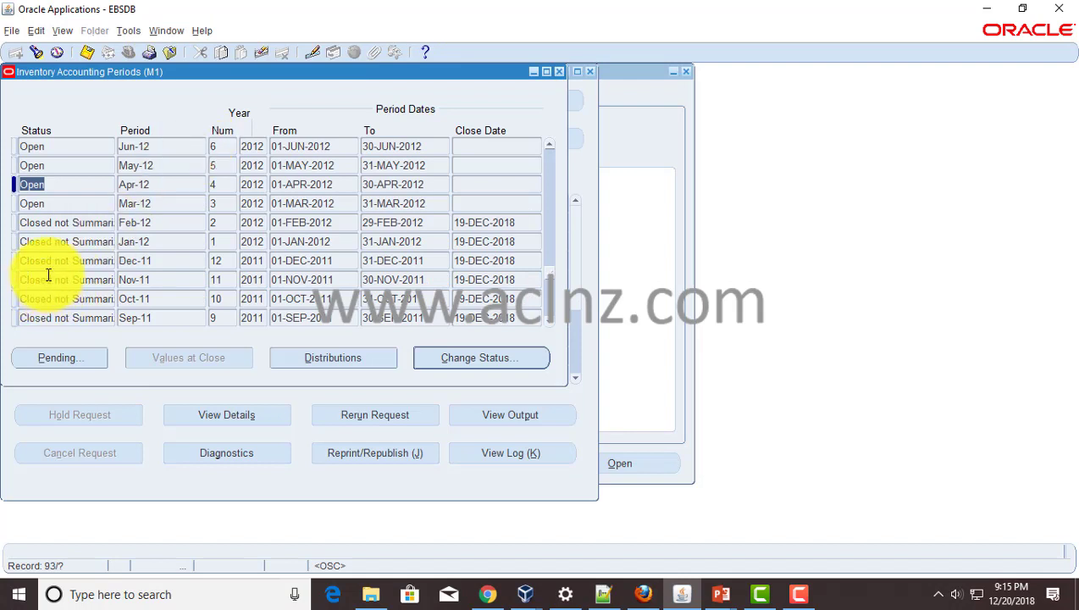
{"action": "left_click", "coordinate": [70, 259]}
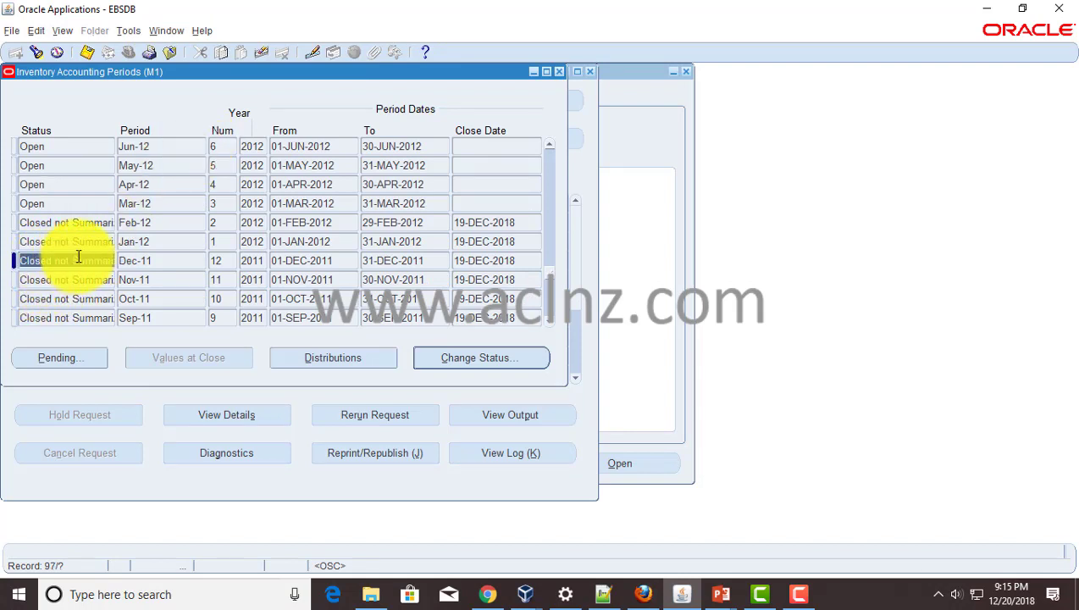
{"action": "left_click", "coordinate": [78, 252]}
{"action": "left_click_drag", "start_coordinate": [88, 254], "coordinate": [135, 251]}
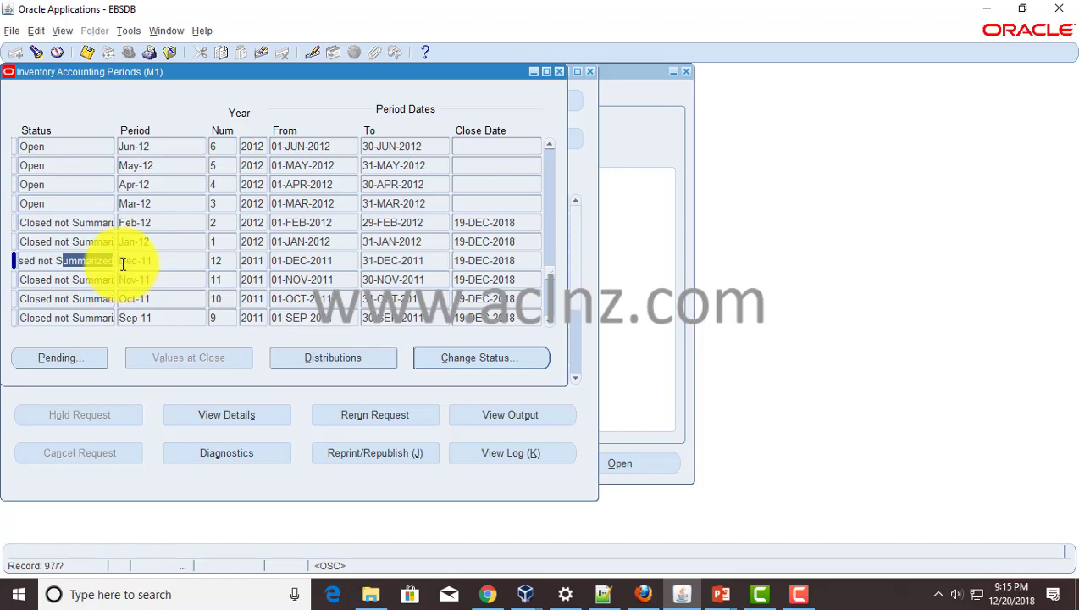
Bring back the Requests window and check the second Period Close Reconciliation request.
{"action": "left_click", "coordinate": [162, 30]}
{"action": "left_click", "coordinate": [178, 125]}
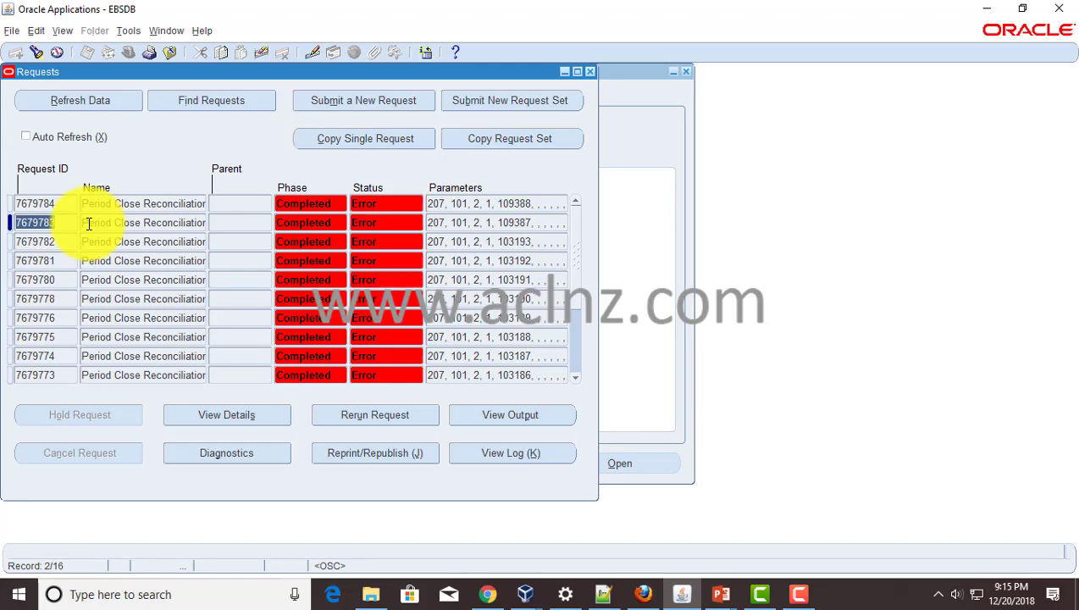
{"action": "left_click", "coordinate": [88, 223]}
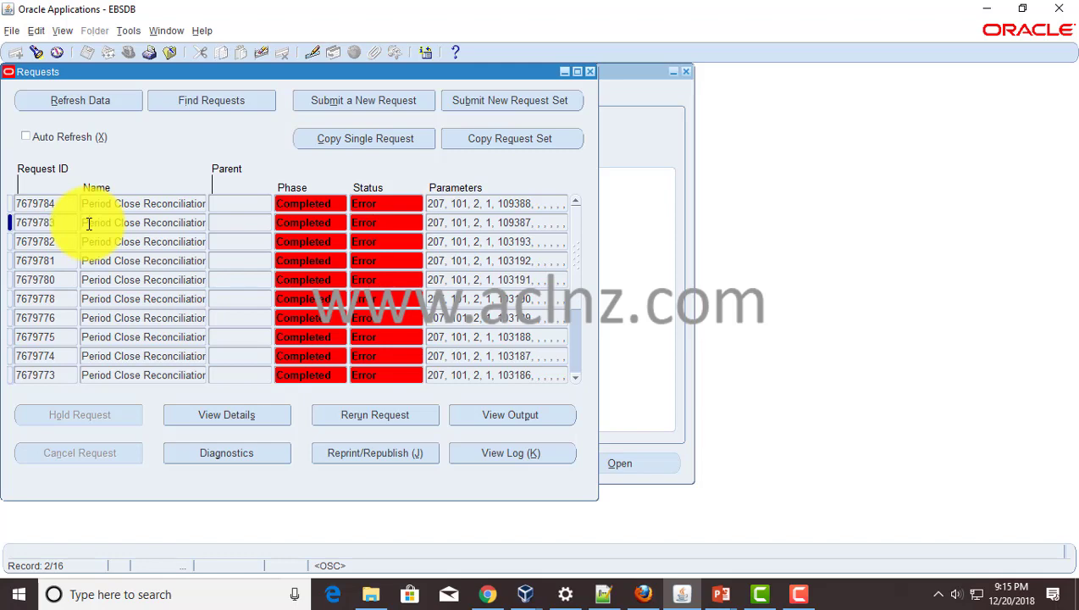
Return to Inventory Accounting Periods and compare the full status texts of Jul-11 and Aug-11.
{"action": "left_click", "coordinate": [166, 30]}
{"action": "left_click", "coordinate": [180, 138]}
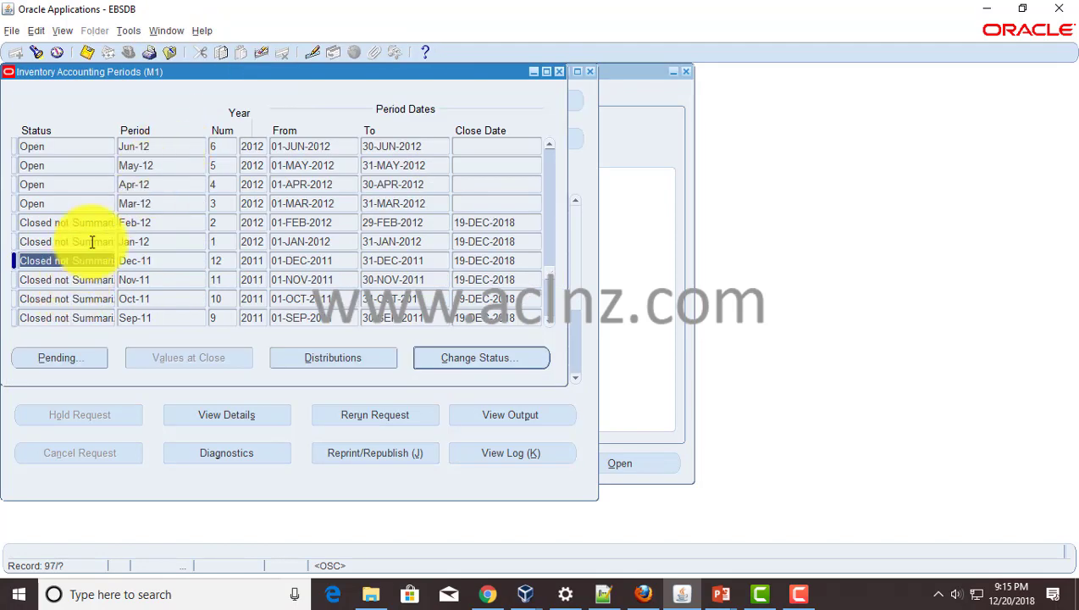
{"action": "scroll", "coordinate": [91, 244], "scroll_direction": "down", "scroll_amount": 2}
{"action": "left_click", "coordinate": [63, 241]}
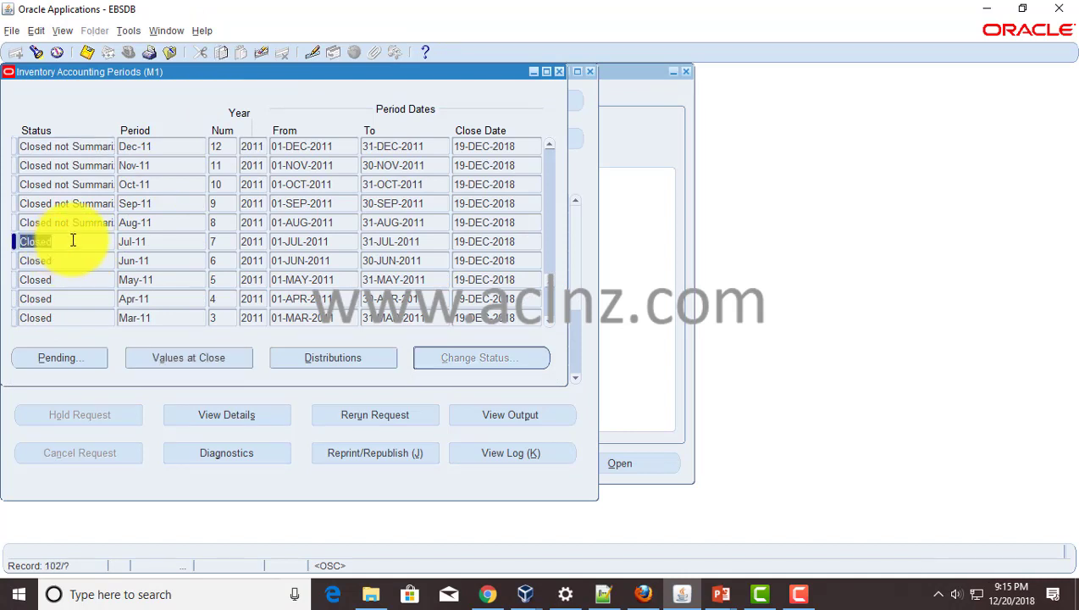
{"action": "left_click", "coordinate": [76, 223]}
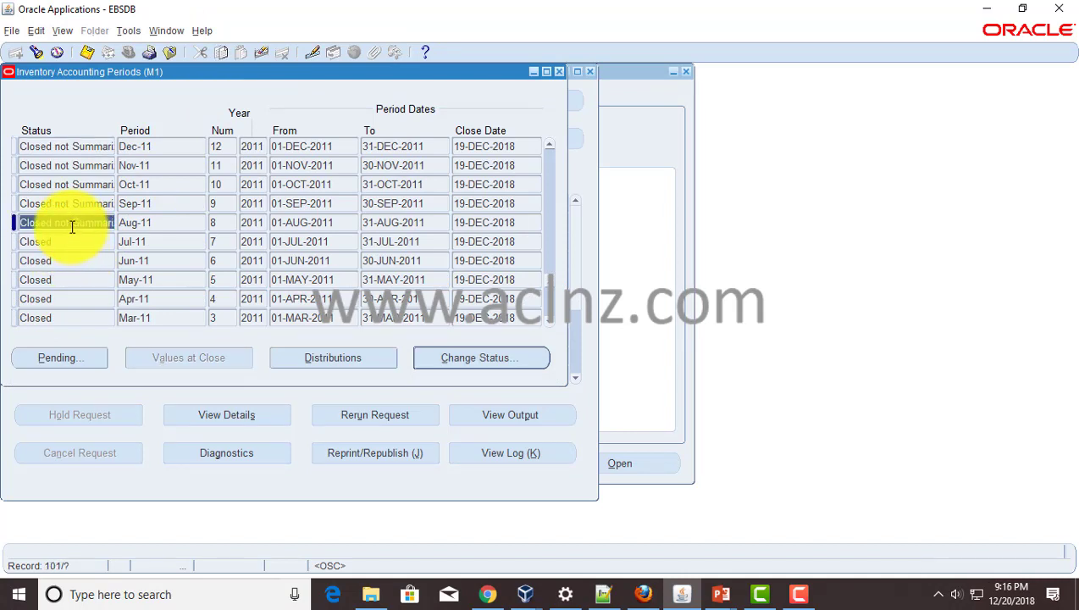
{"action": "left_click", "coordinate": [78, 224]}
{"action": "left_click_drag", "start_coordinate": [77, 225], "coordinate": [144, 219]}
{"action": "left_click", "coordinate": [53, 226]}
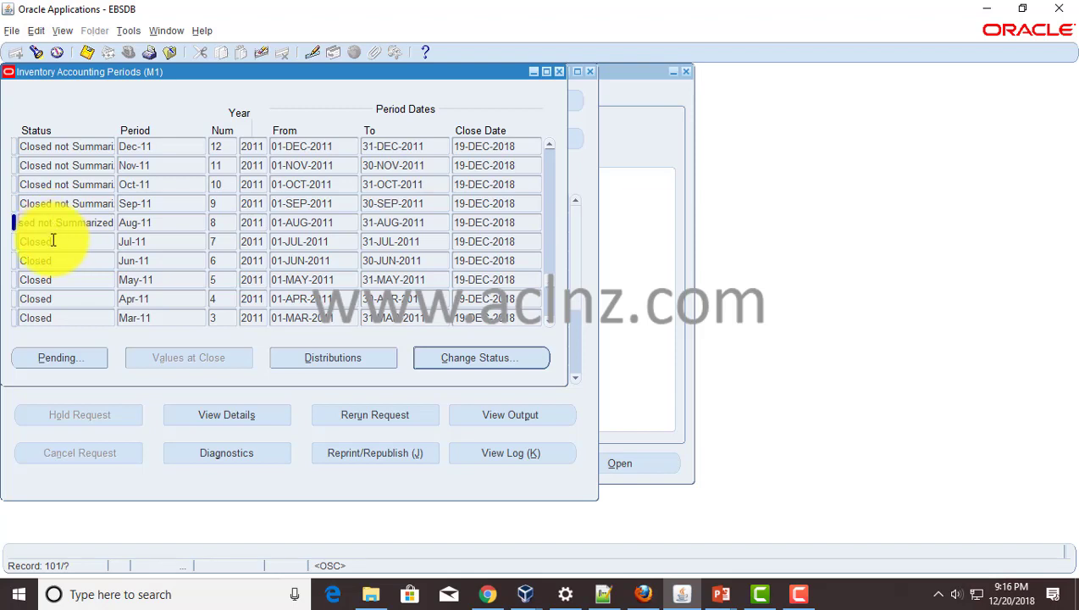
{"action": "left_click", "coordinate": [61, 243]}
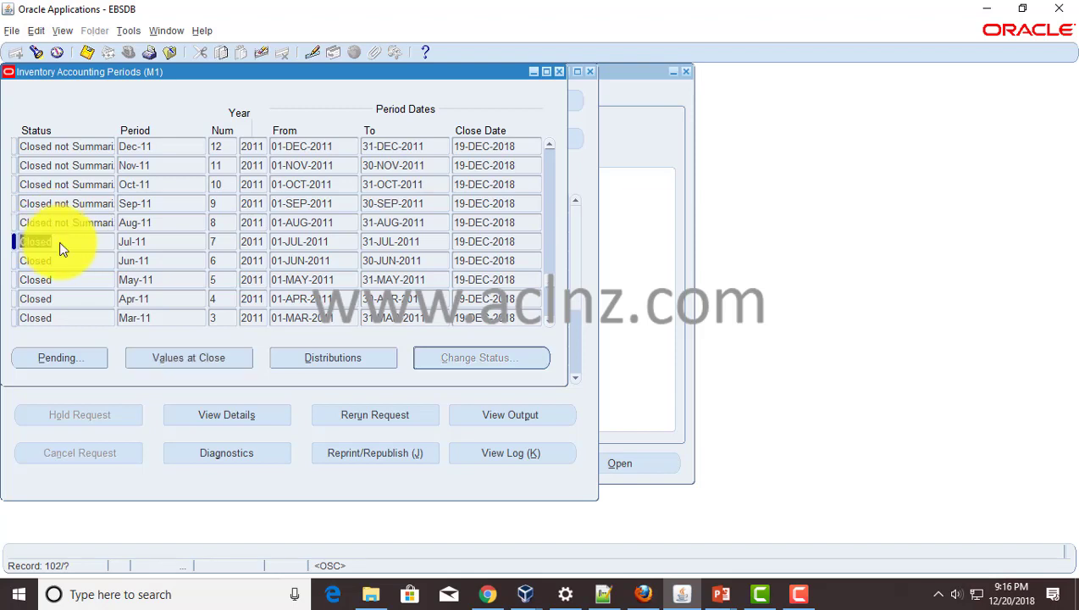
{"action": "left_click", "coordinate": [64, 243]}
Show the Requests window again and read the first request's program name through to its end.
{"action": "left_click", "coordinate": [166, 31]}
{"action": "left_click", "coordinate": [183, 123]}
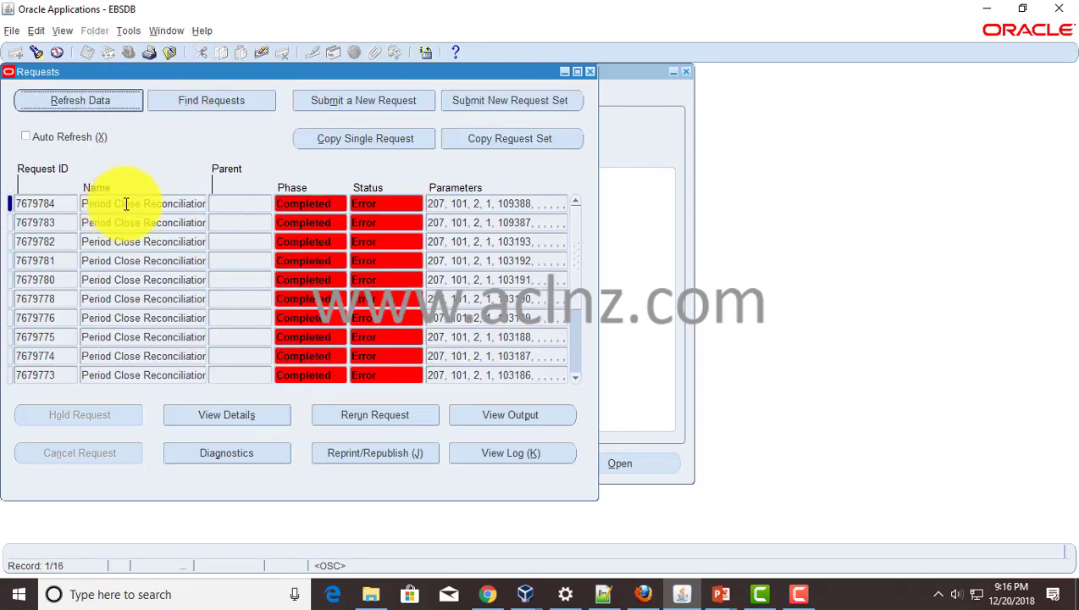
{"action": "left_click", "coordinate": [197, 203]}
{"action": "left_click_drag", "start_coordinate": [197, 203], "coordinate": [232, 207]}
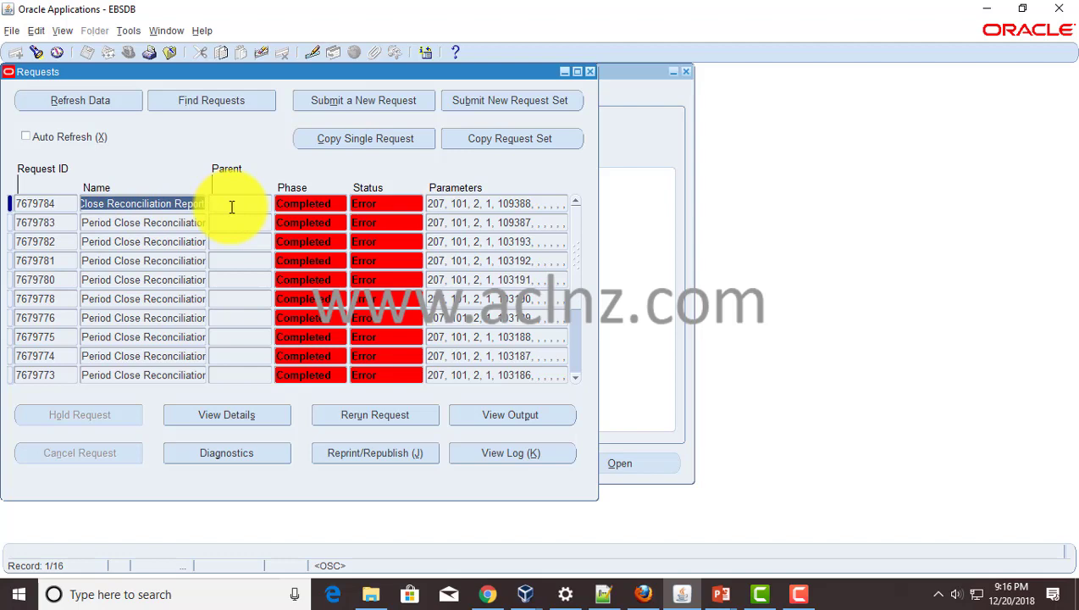
{"action": "left_click", "coordinate": [161, 200]}
Go back to Inventory Accounting Periods and read the Aug-11 period's full status text.
{"action": "left_click", "coordinate": [168, 31]}
{"action": "left_click", "coordinate": [180, 140]}
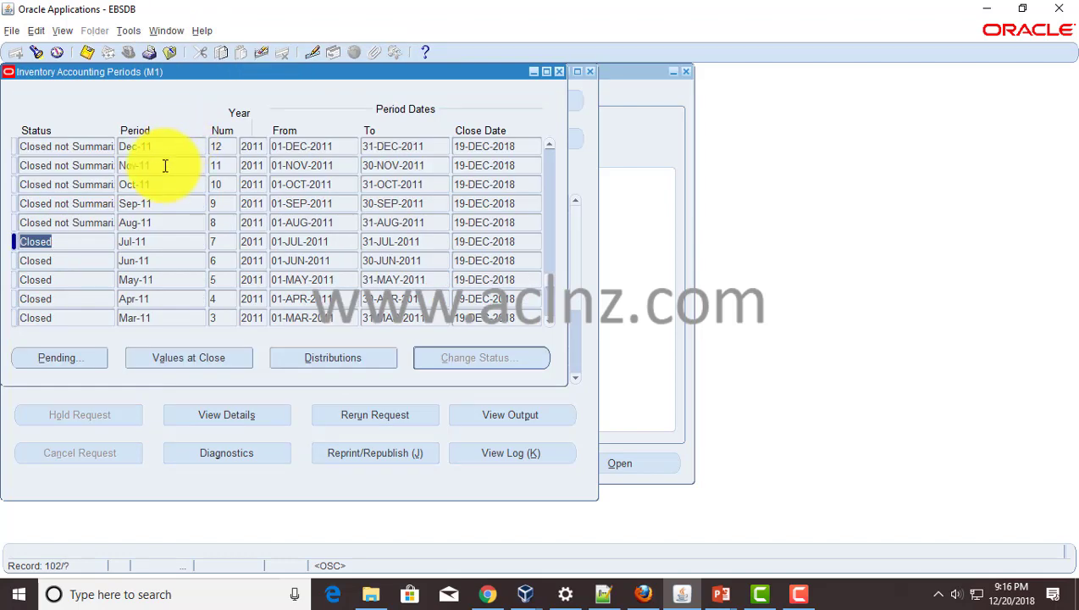
{"action": "left_click", "coordinate": [85, 223]}
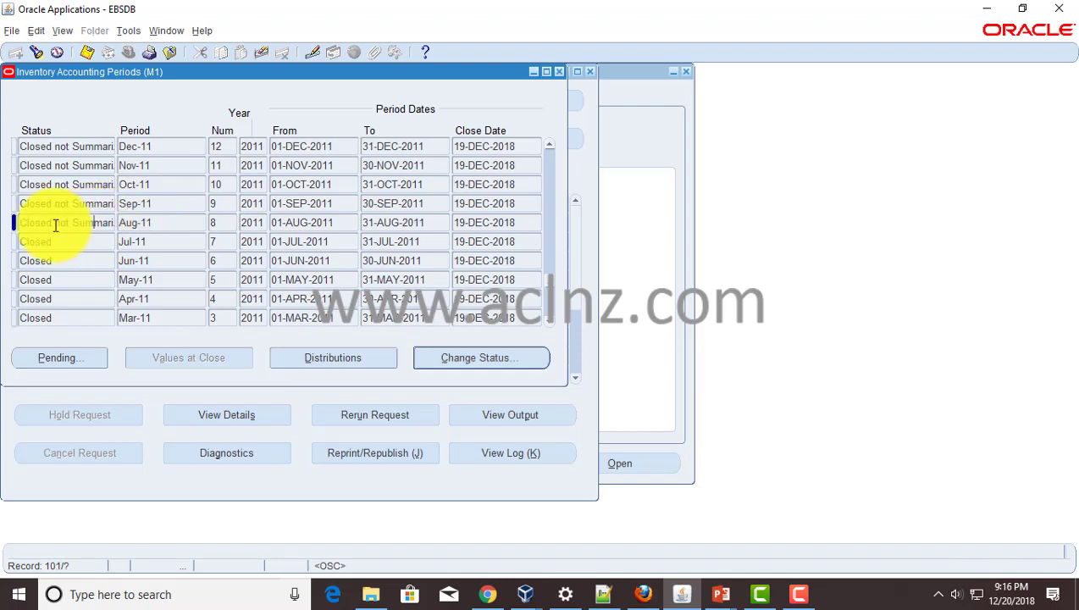
{"action": "left_click_drag", "start_coordinate": [59, 222], "coordinate": [122, 222]}
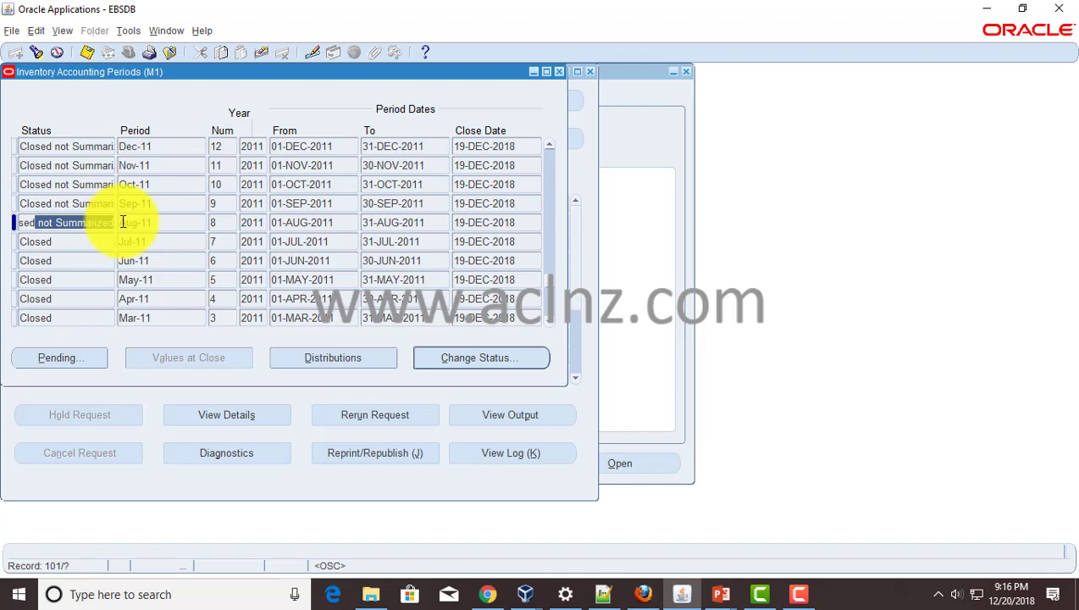
{"action": "left_click", "coordinate": [166, 223]}
Copy the program name of the first request in the Requests window and bring up the Navigator.
{"action": "left_click", "coordinate": [172, 32]}
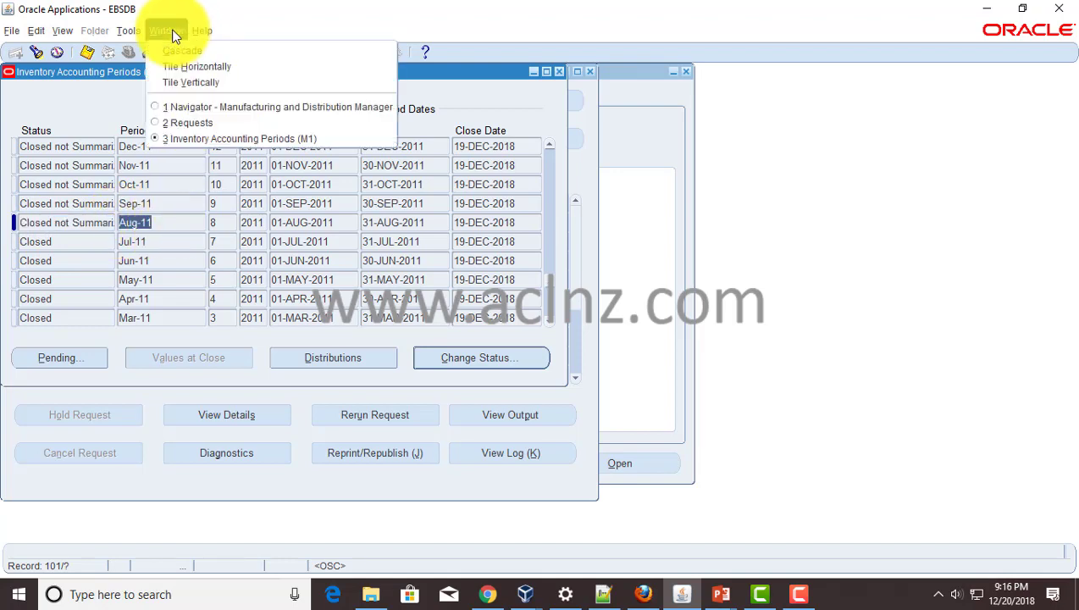
{"action": "left_click", "coordinate": [180, 120]}
{"action": "key", "text": "End"}
{"action": "key", "text": "shift+Home"}
{"action": "key", "text": "ctrl+c"}
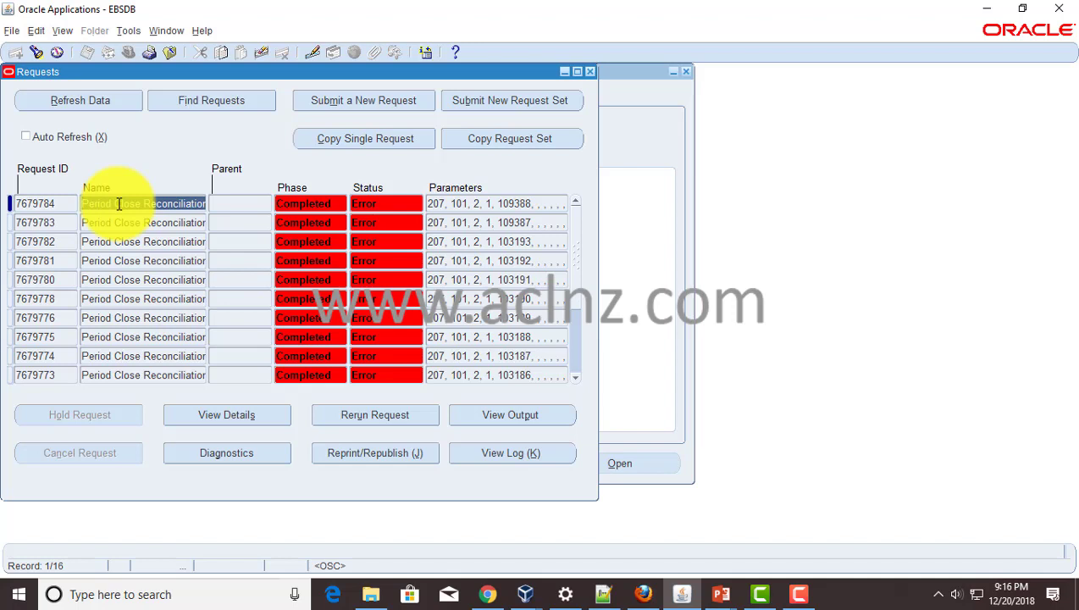
{"action": "left_click", "coordinate": [56, 52]}
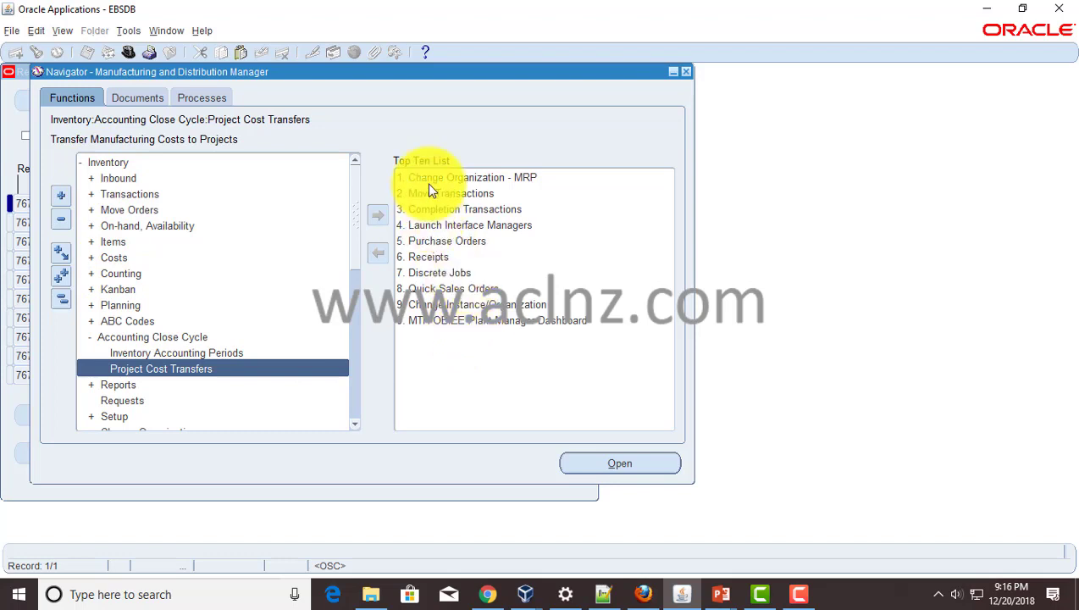
Change the inventory organization to M1, Seattle Manufacturing.
{"action": "scroll", "coordinate": [262, 278], "scroll_direction": "down", "scroll_amount": 2}
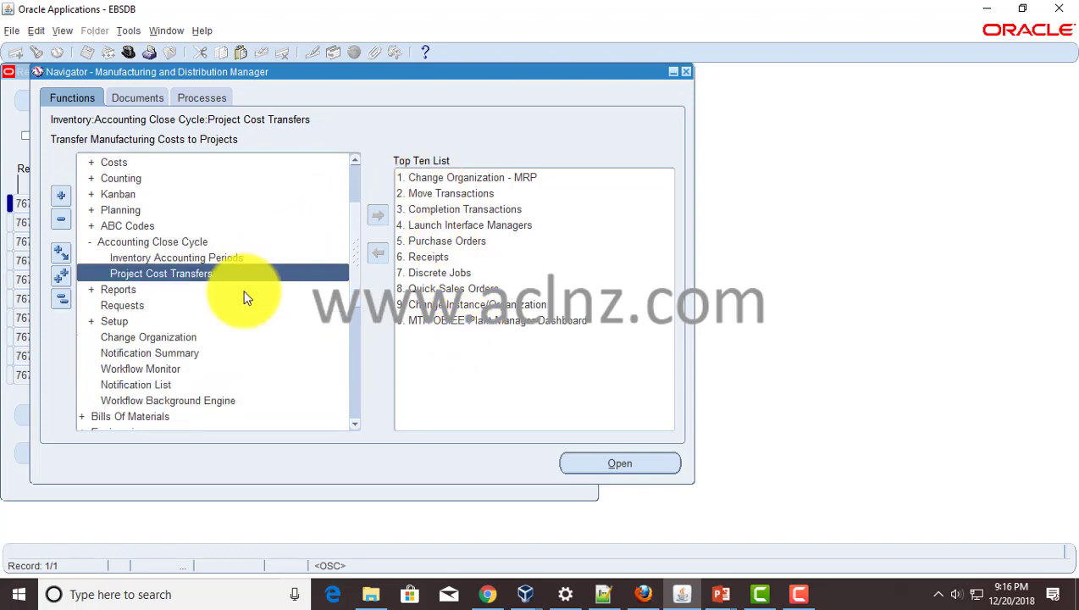
{"action": "double_click", "coordinate": [163, 338]}
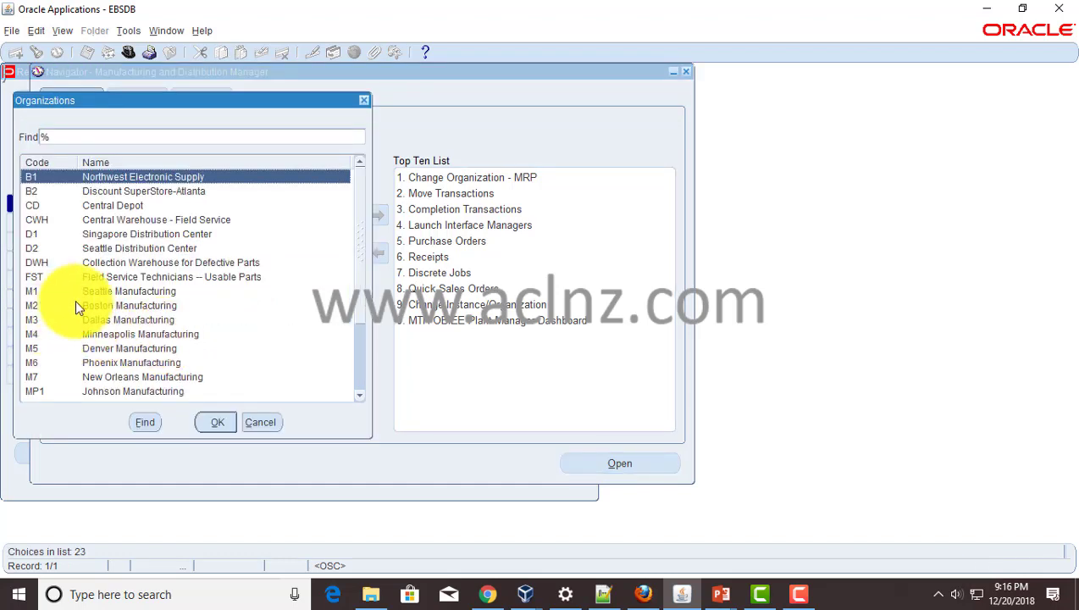
{"action": "left_click", "coordinate": [127, 291]}
{"action": "left_click", "coordinate": [222, 424]}
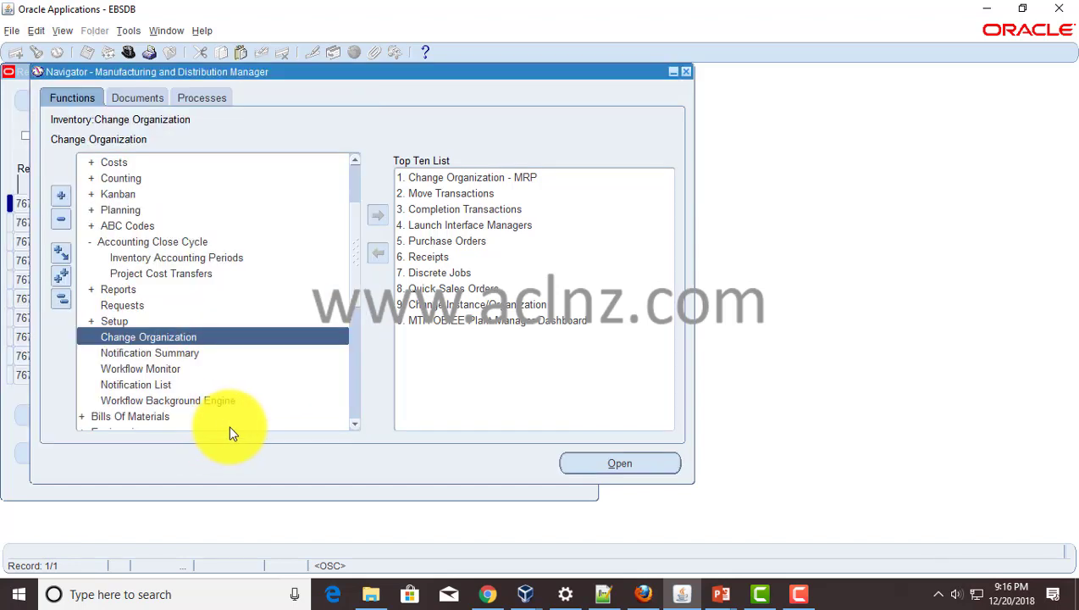
Return to the Requests window and start a new request for the Period Close Reconciliation Report, bringing up its parameters.
{"action": "left_click", "coordinate": [66, 29]}
{"action": "left_click", "coordinate": [66, 28]}
{"action": "left_click", "coordinate": [163, 31]}
{"action": "left_click", "coordinate": [193, 122]}
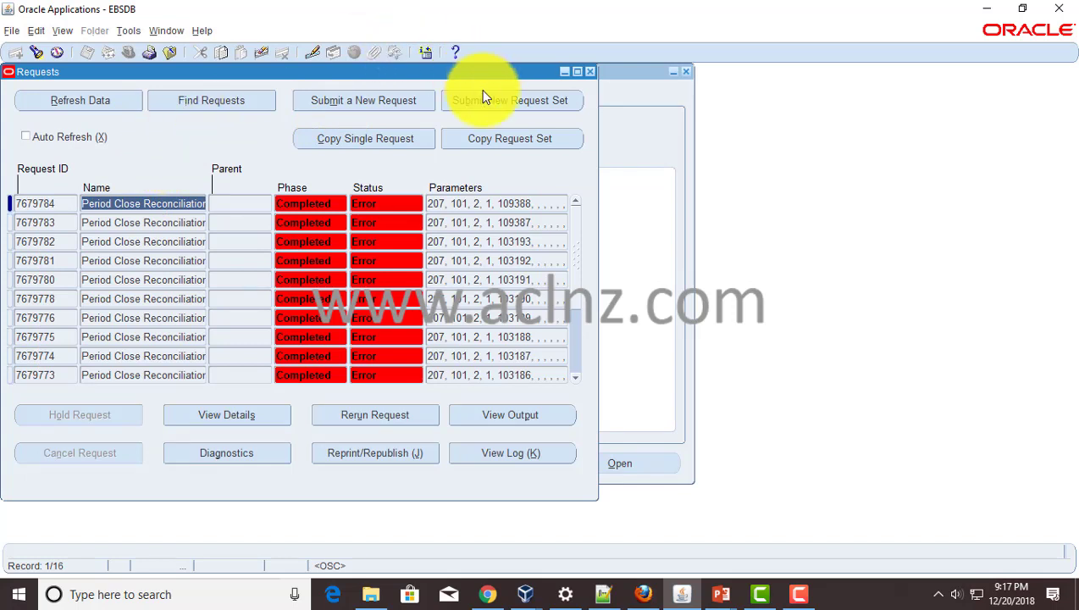
{"action": "left_click", "coordinate": [357, 107]}
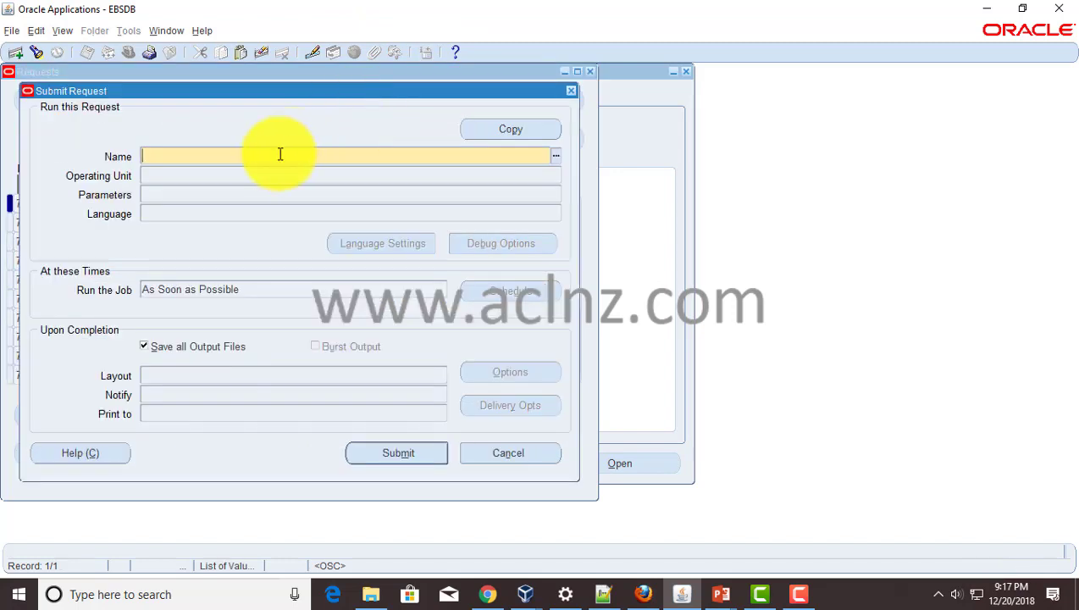
{"action": "key", "text": "ctrl+v"}
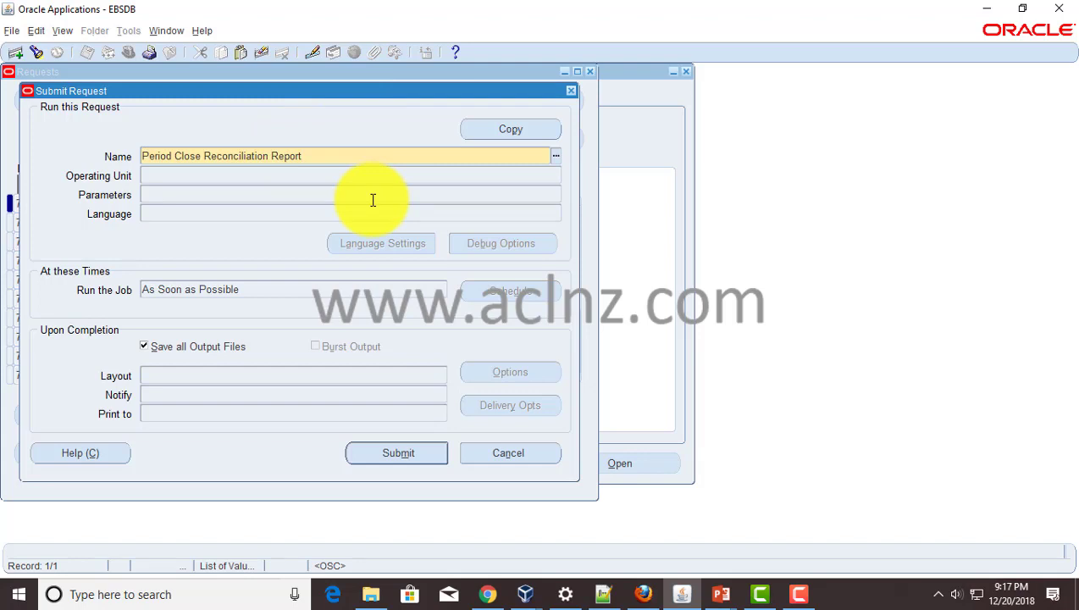
{"action": "key", "text": "Tab"}
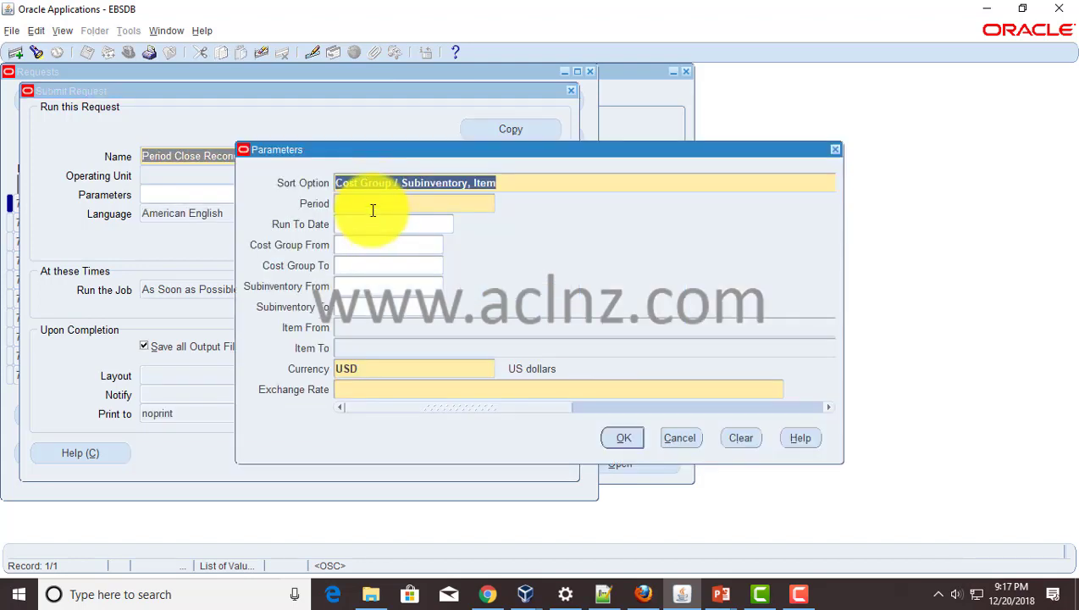
Set the report's Period parameter to Aug-11 from the list of available periods.
{"action": "left_click", "coordinate": [372, 209]}
{"action": "left_click", "coordinate": [504, 204]}
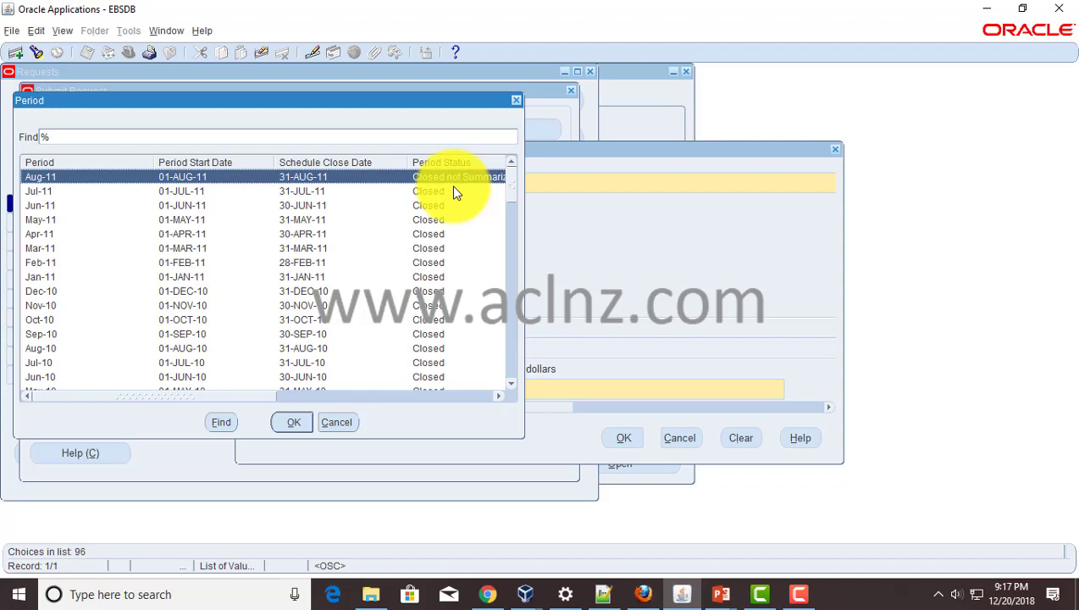
{"action": "mouse_move", "coordinate": [235, 395]}
{"action": "left_mouse_down"}
{"action": "mouse_move", "coordinate": [329, 398]}
{"action": "mouse_move", "coordinate": [234, 399]}
{"action": "left_mouse_up"}
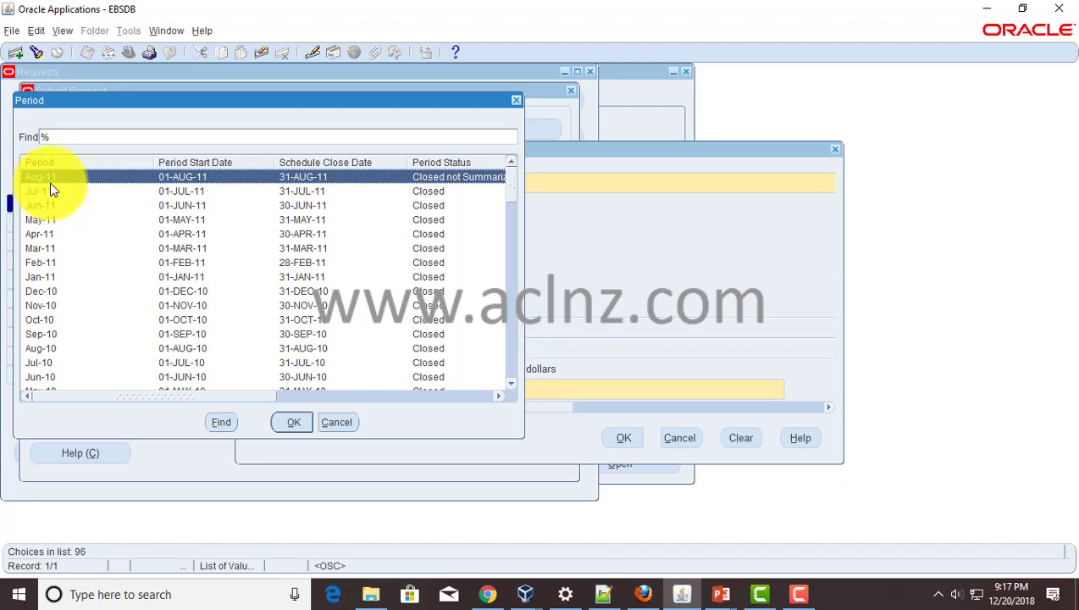
{"action": "left_click", "coordinate": [292, 422]}
Enter an exchange rate of 1, accept the parameters and submit the report without requesting another.
{"action": "left_click", "coordinate": [361, 388]}
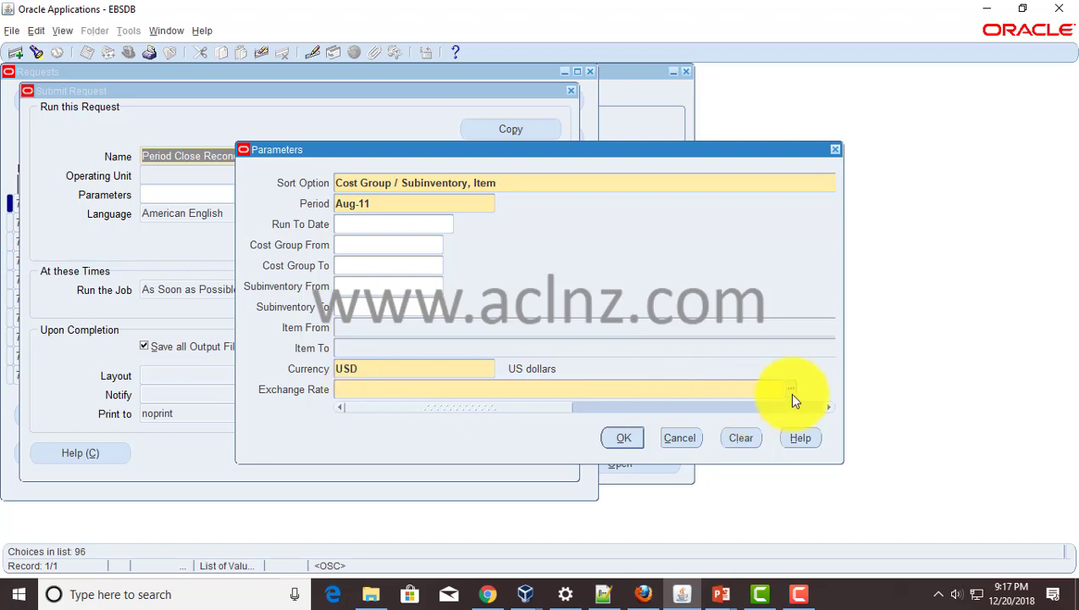
{"action": "type", "text": "1"}
{"action": "key", "text": "Tab"}
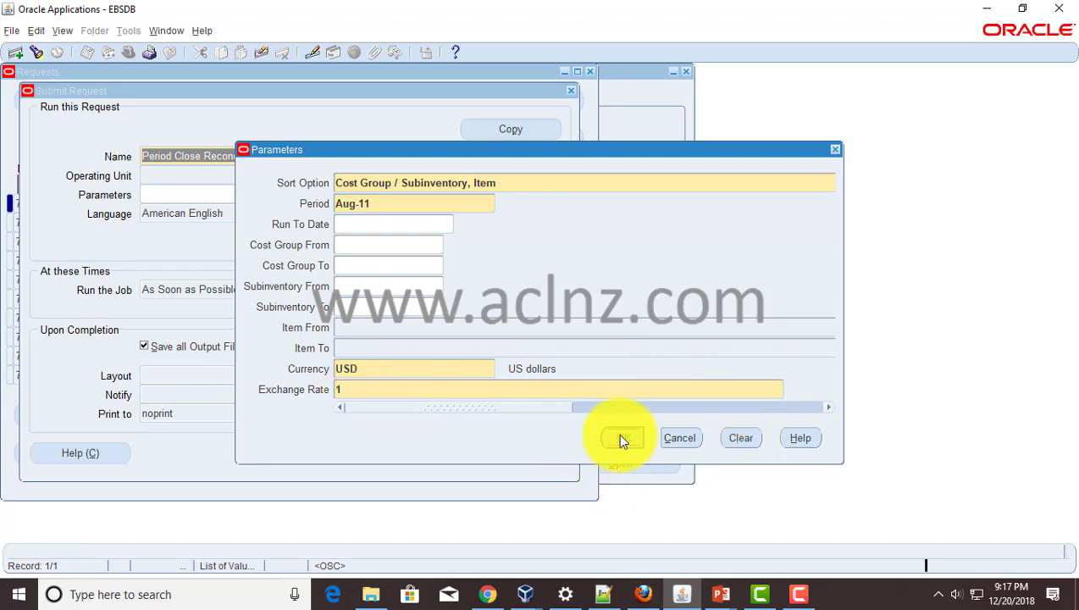
{"action": "left_click", "coordinate": [620, 437]}
{"action": "left_click", "coordinate": [407, 457]}
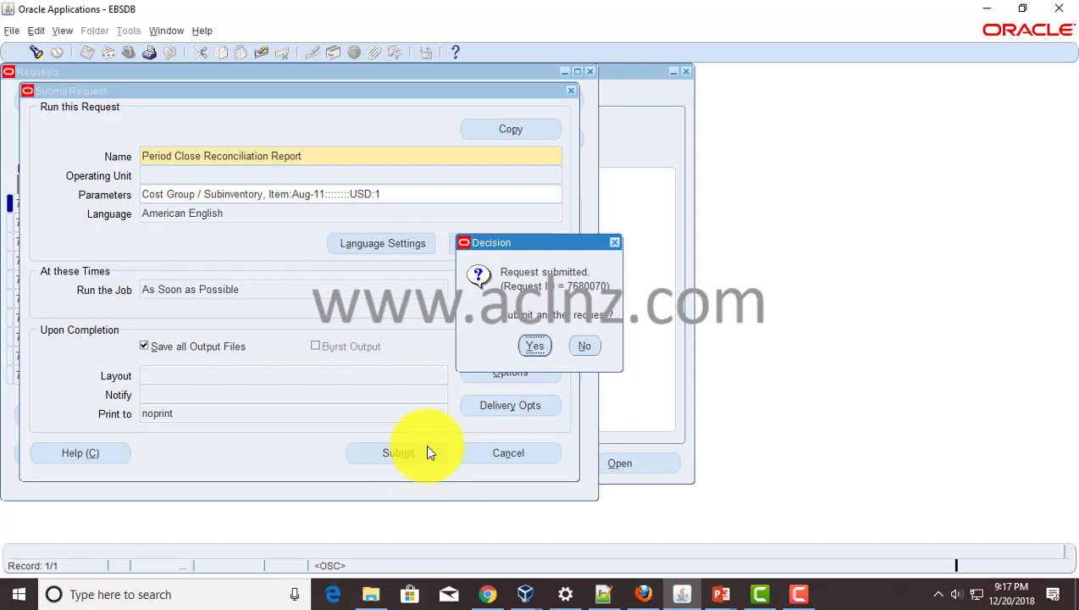
{"action": "left_click", "coordinate": [590, 354]}
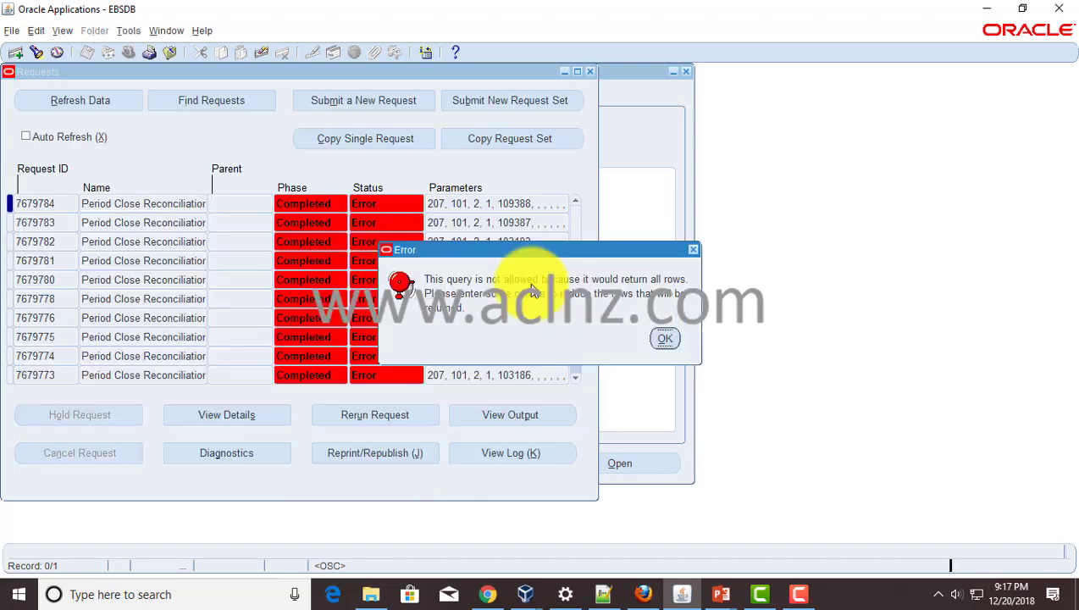
{"action": "left_click", "coordinate": [666, 341]}
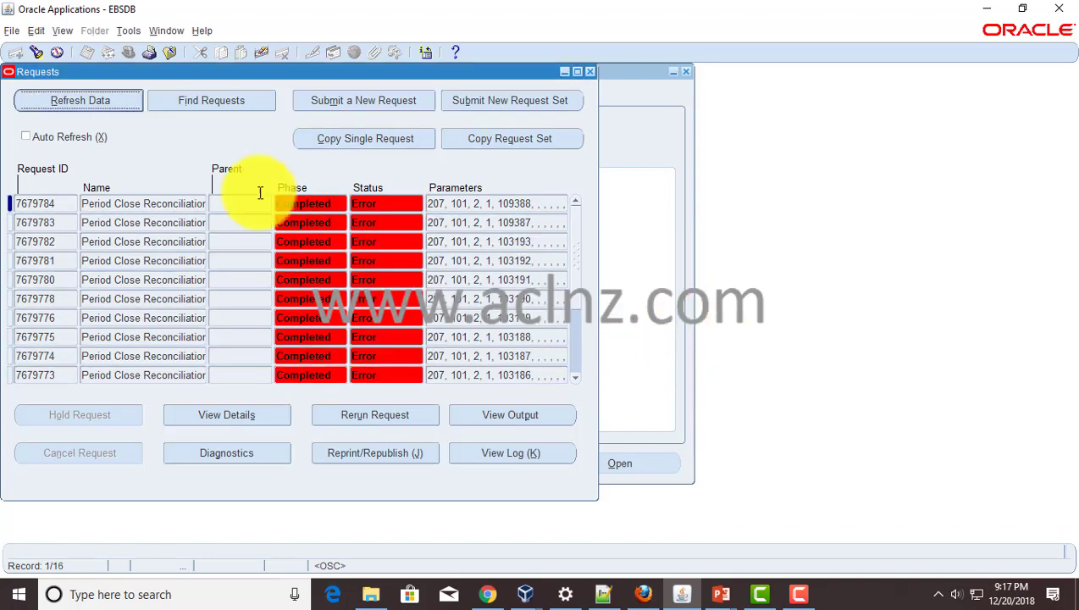
Try to find specific requests without entering any search criteria.
{"action": "left_click", "coordinate": [37, 53]}
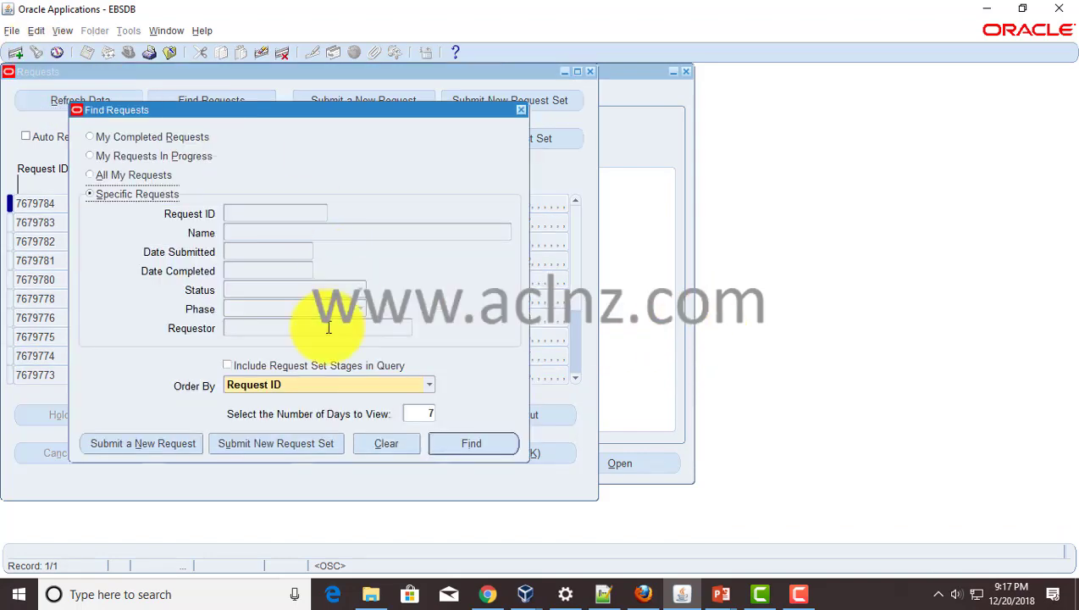
{"action": "left_click", "coordinate": [452, 445]}
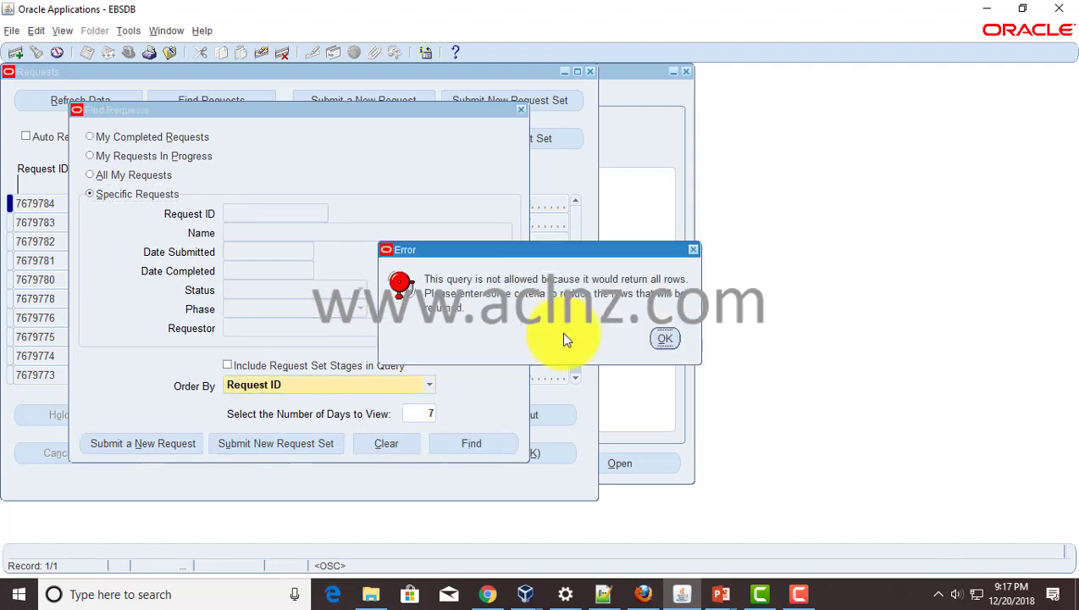
{"action": "left_click", "coordinate": [659, 339]}
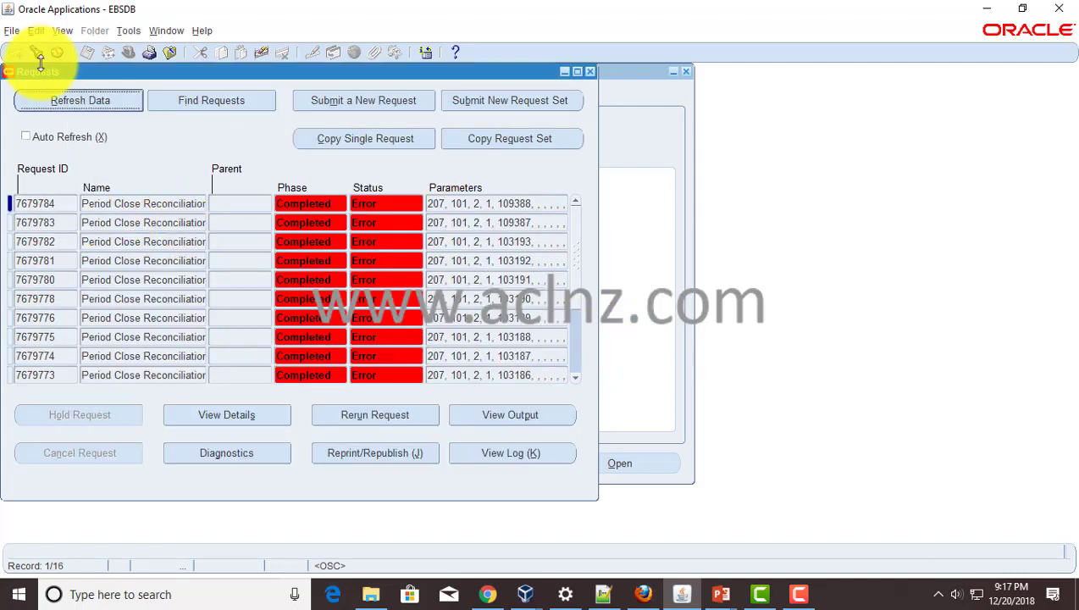
Find all my requests and refresh the list to follow the submitted Period Close Reconciliation Report's phase and status.
{"action": "left_click", "coordinate": [80, 101]}
{"action": "left_click", "coordinate": [211, 100]}
{"action": "left_click", "coordinate": [127, 175]}
{"action": "left_click", "coordinate": [487, 446]}
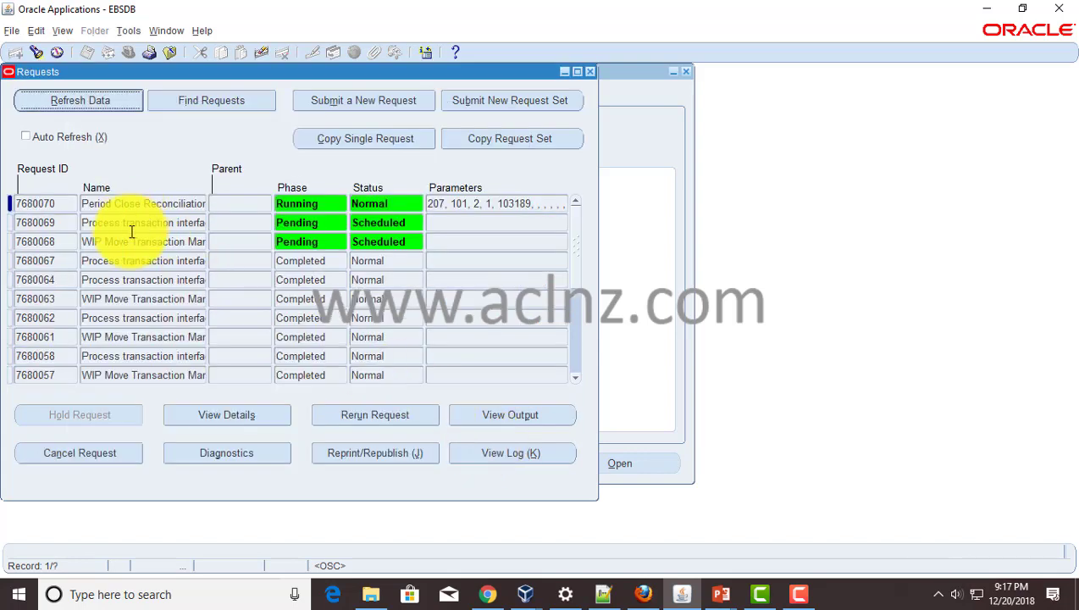
{"action": "left_click", "coordinate": [97, 100]}
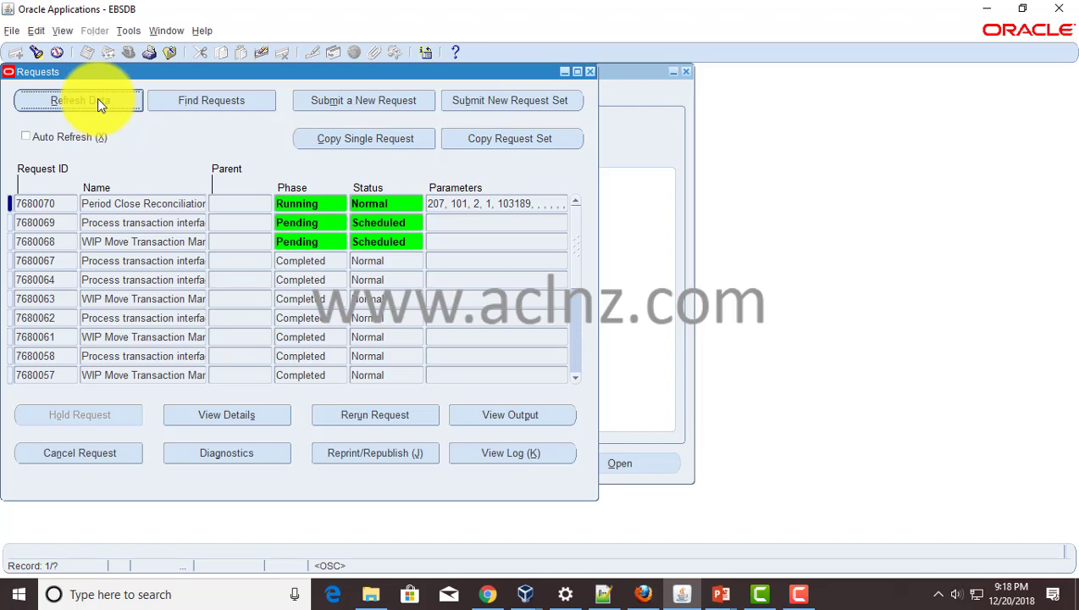
{"action": "left_click", "coordinate": [96, 100]}
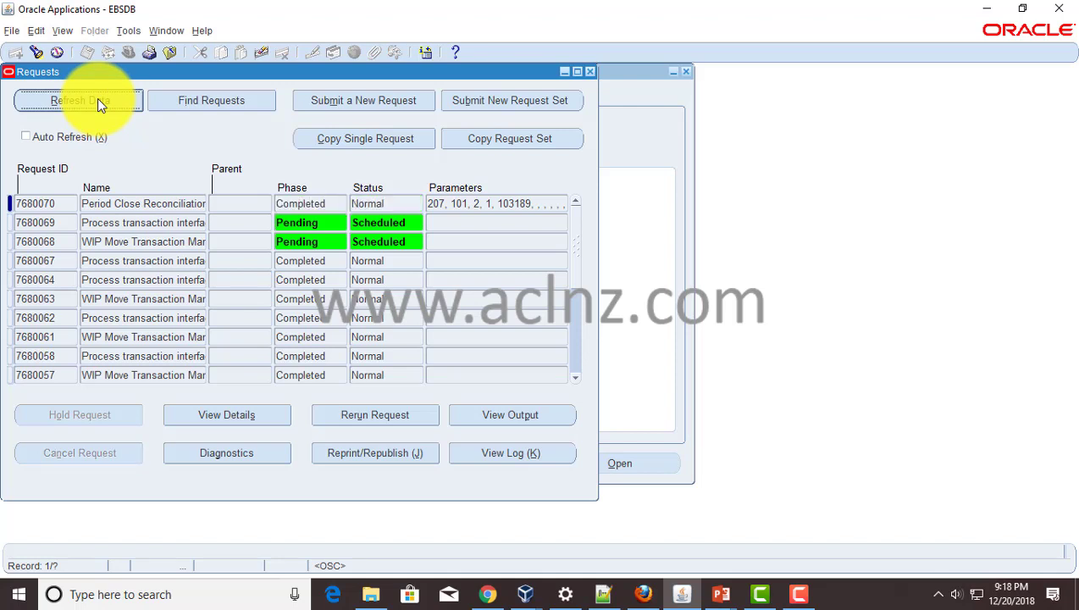
{"action": "left_click", "coordinate": [134, 204]}
{"action": "left_click", "coordinate": [133, 204]}
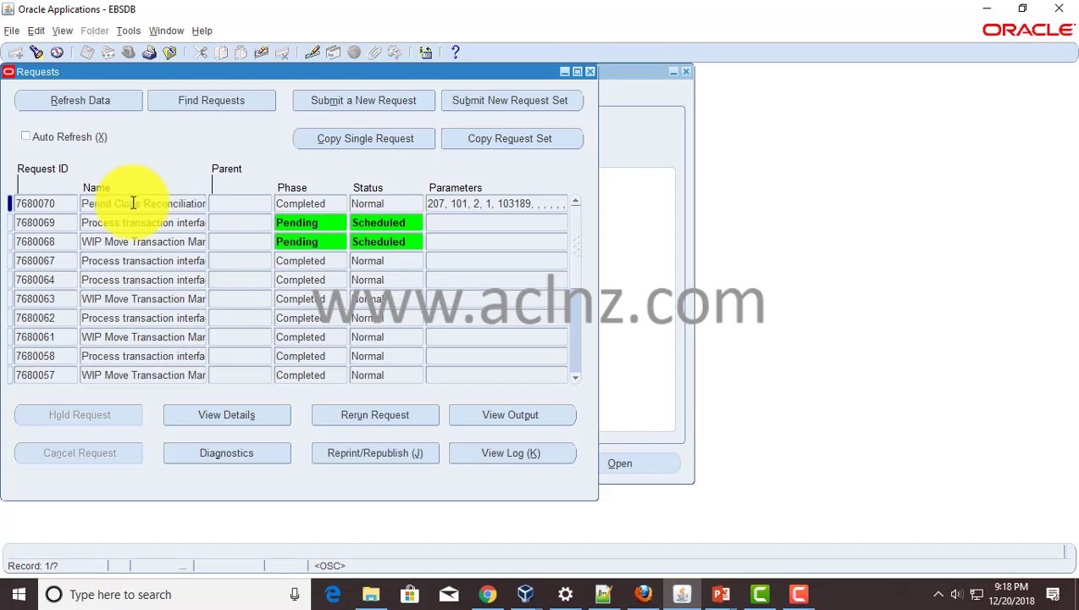
Switch to Inventory Accounting Periods and check the status shown for the Aug-11 period.
{"action": "left_click", "coordinate": [165, 34]}
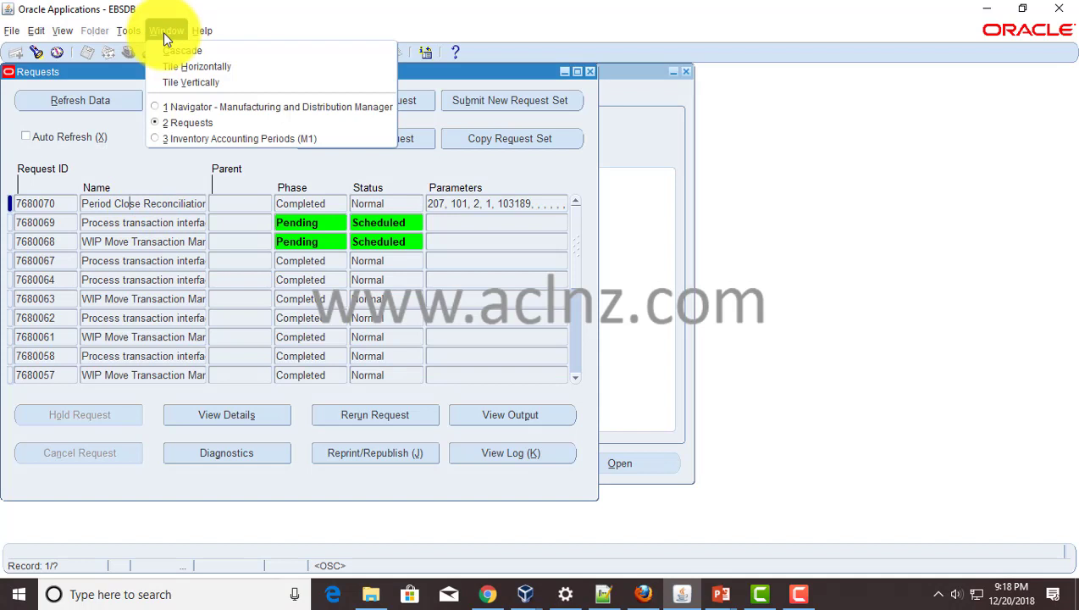
{"action": "left_click", "coordinate": [217, 138]}
{"action": "left_click", "coordinate": [73, 223]}
{"action": "left_click", "coordinate": [157, 221]}
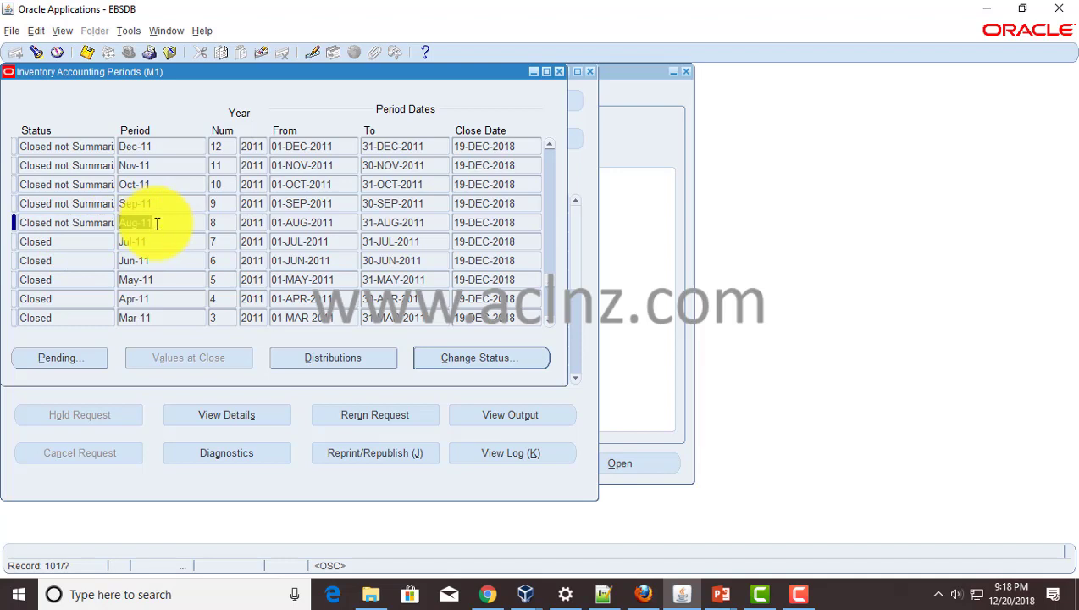
{"action": "left_click", "coordinate": [91, 221]}
Dismiss the period search, close Inventory Accounting Periods and reopen it from the Navigator to reload the period data.
{"action": "left_click", "coordinate": [37, 56]}
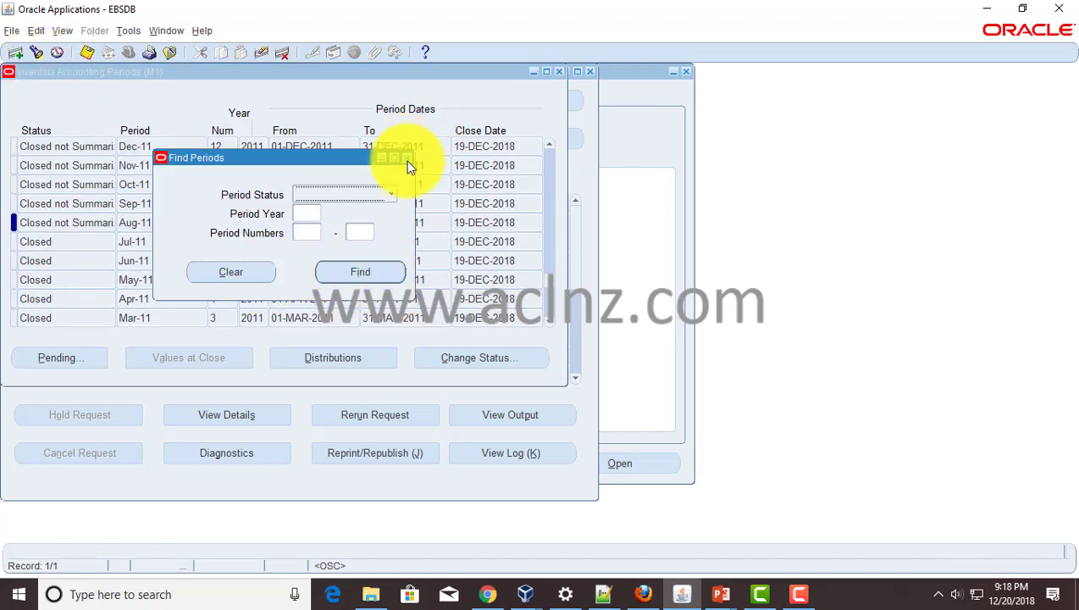
{"action": "left_click", "coordinate": [407, 159]}
{"action": "left_click", "coordinate": [485, 148]}
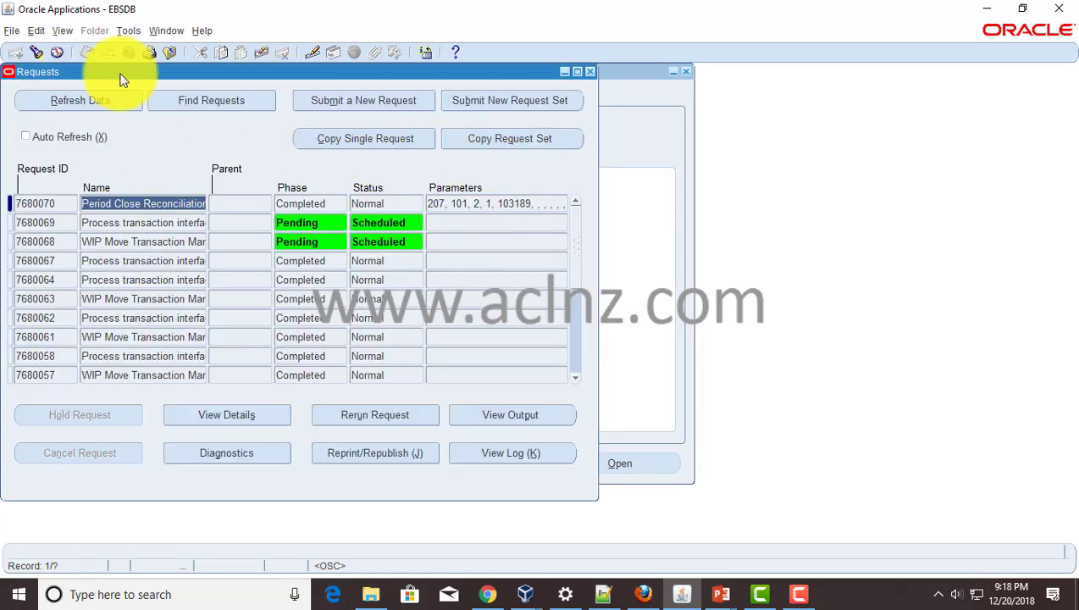
{"action": "left_click", "coordinate": [57, 52]}
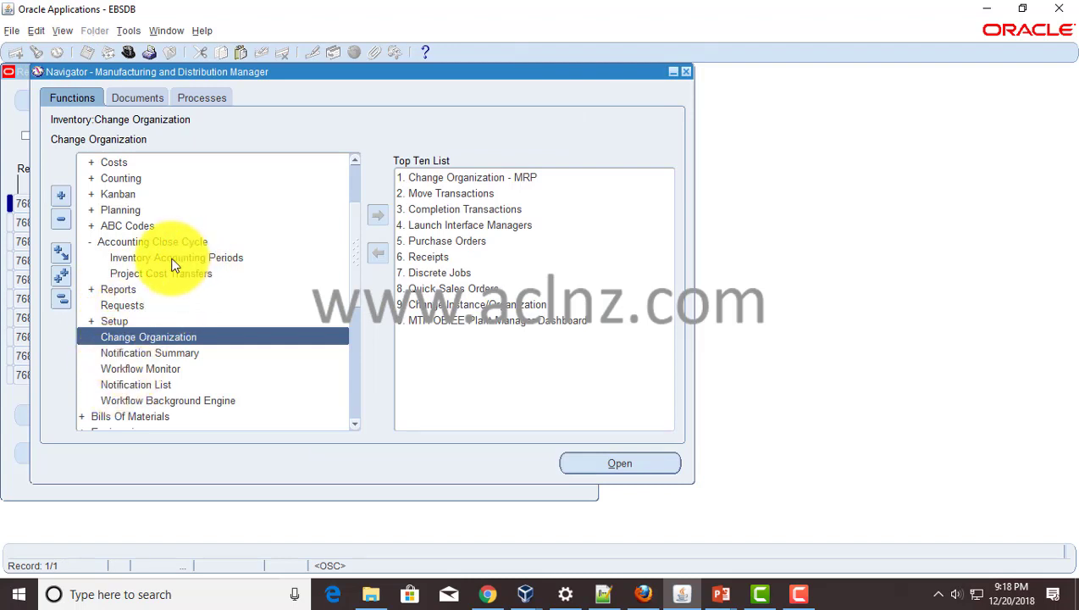
{"action": "left_click", "coordinate": [172, 258]}
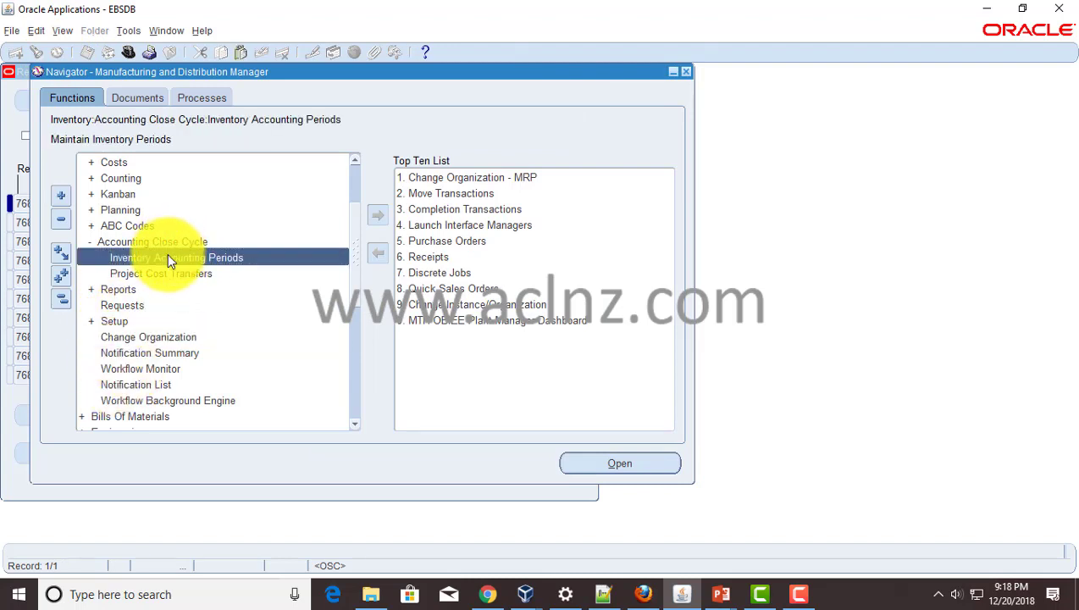
{"action": "left_click", "coordinate": [631, 465]}
Locate the Aug-11 period in the reloaded list and check its status.
{"action": "scroll", "coordinate": [288, 240], "scroll_direction": "down", "scroll_amount": 4}
{"action": "scroll", "coordinate": [288, 240], "scroll_direction": "down", "scroll_amount": 10}
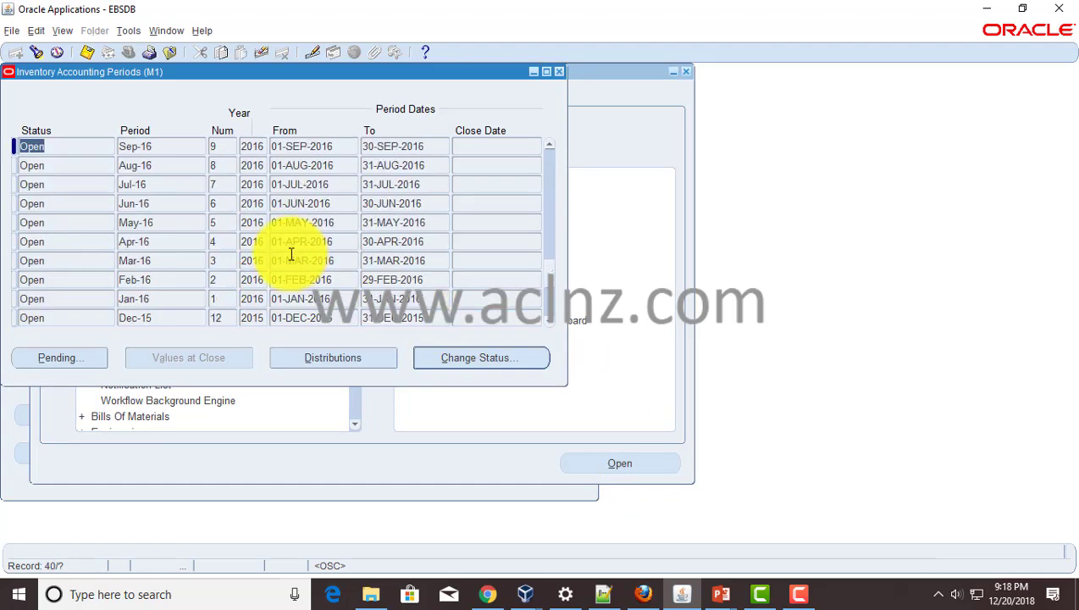
{"action": "scroll", "coordinate": [289, 252], "scroll_direction": "down", "scroll_amount": 11}
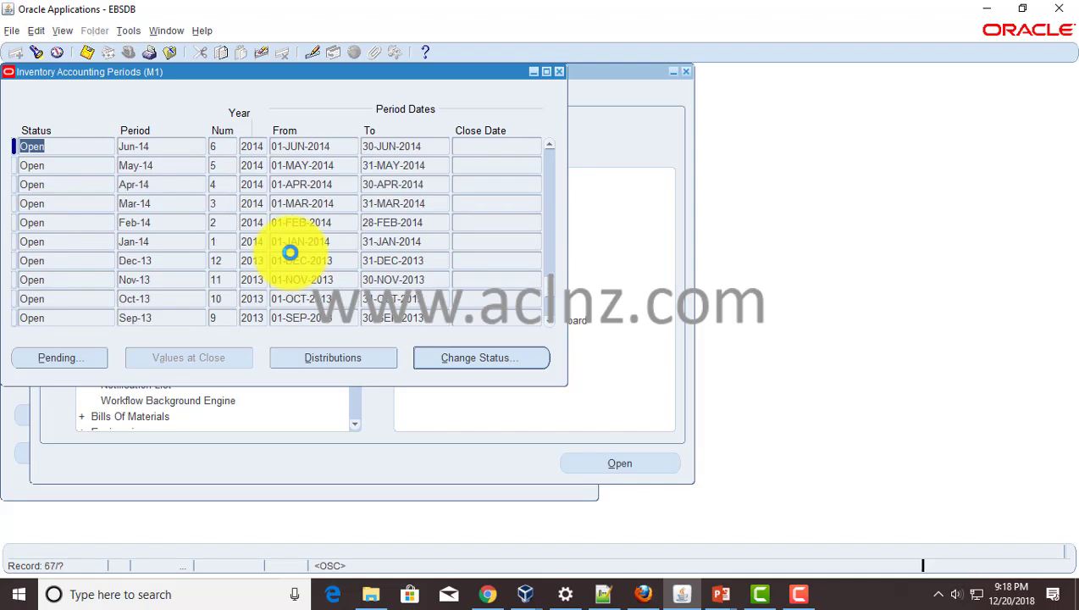
{"action": "scroll", "coordinate": [290, 252], "scroll_direction": "down", "scroll_amount": 5}
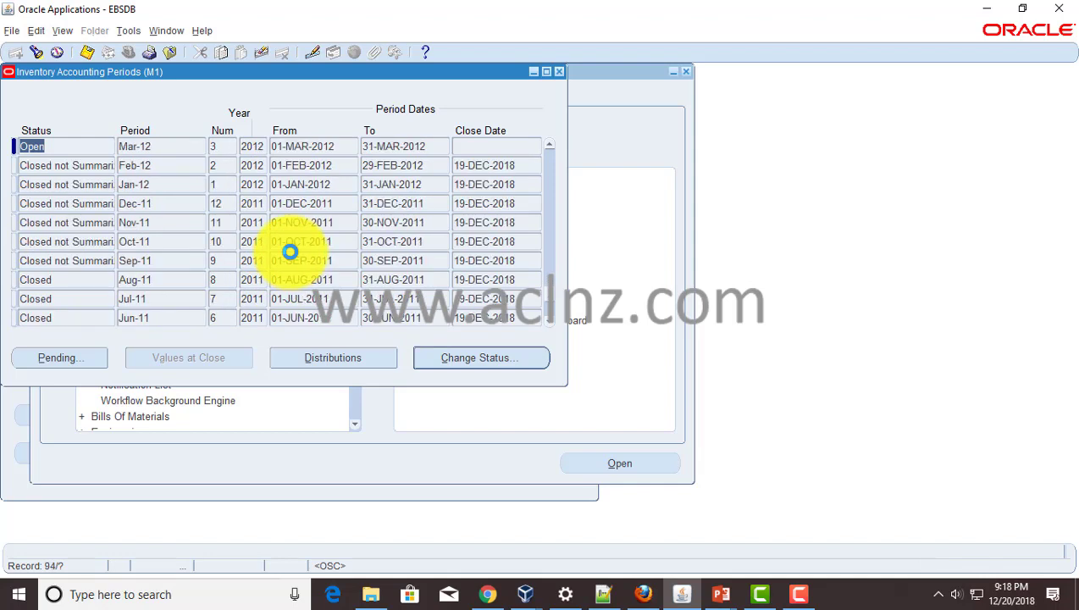
{"action": "left_click", "coordinate": [72, 279]}
{"action": "left_click", "coordinate": [62, 282]}
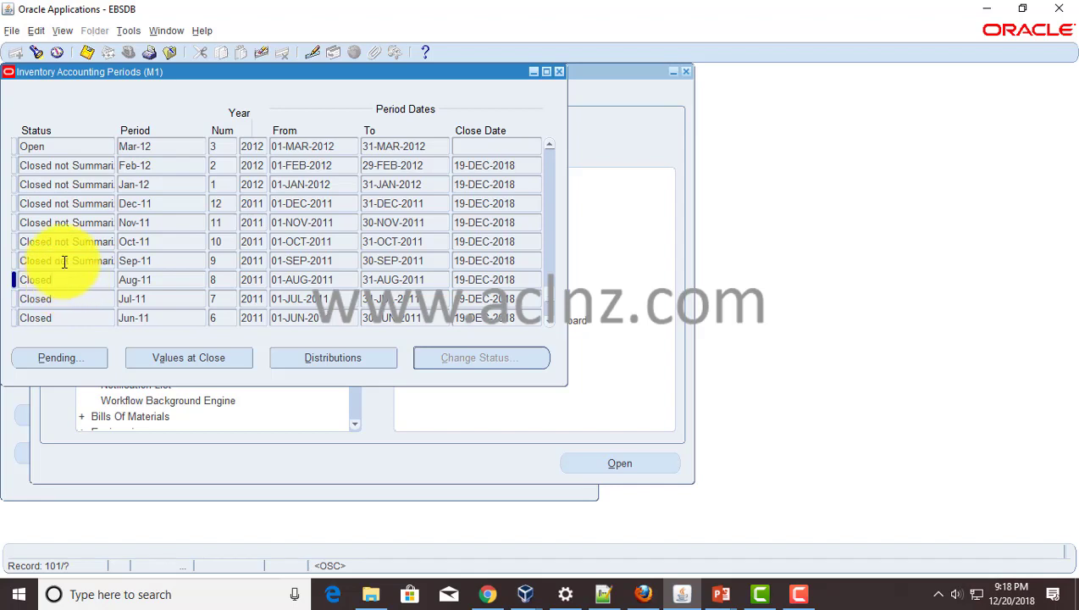
Compare the Aug-11 period's status with the full status text of Sep-11.
{"action": "left_click", "coordinate": [71, 260]}
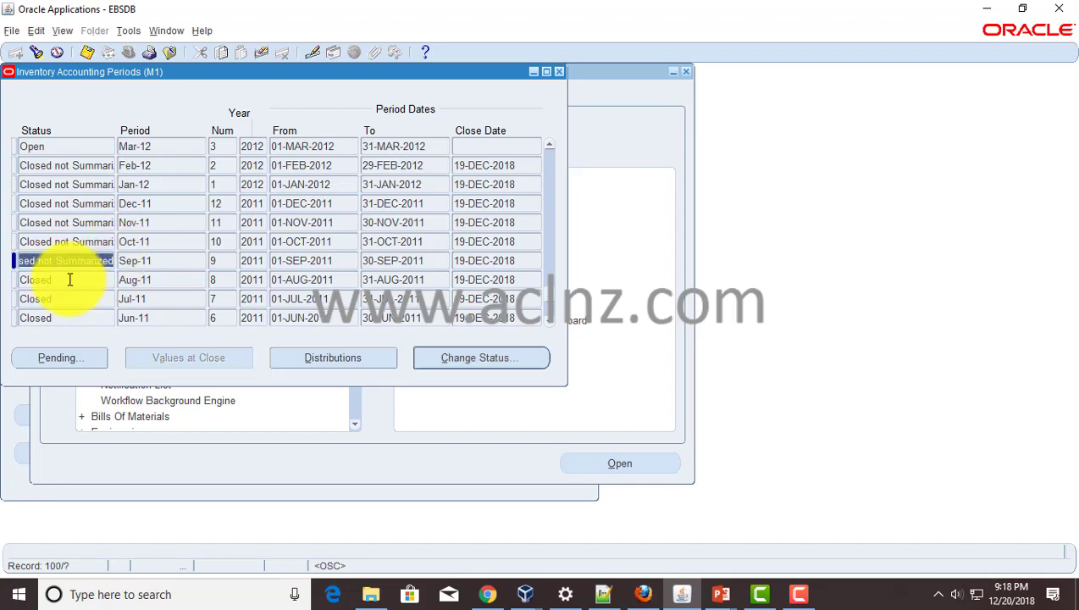
{"action": "left_click", "coordinate": [70, 279]}
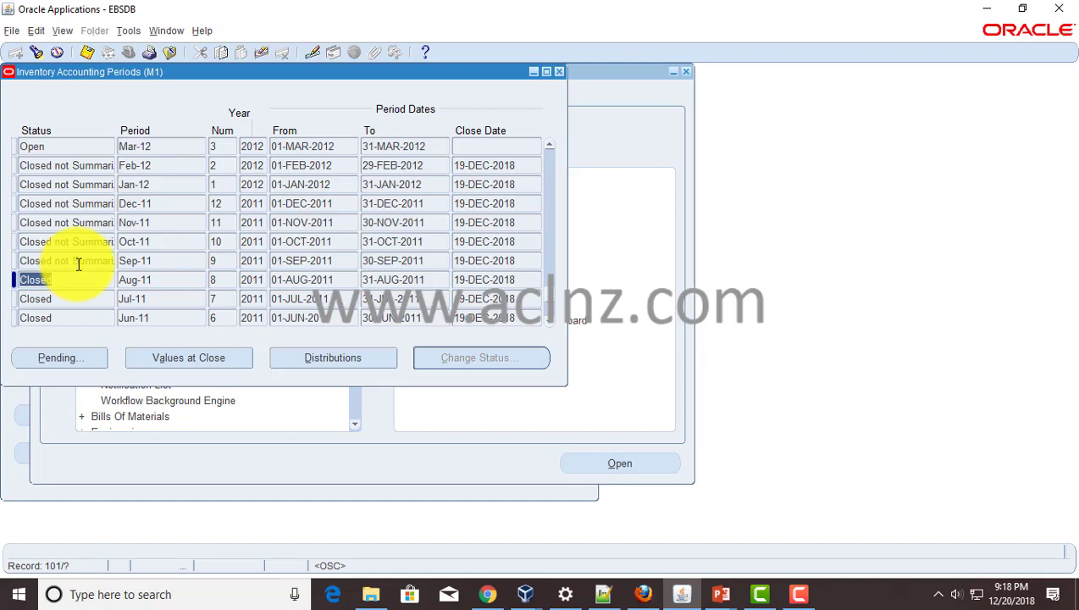
{"action": "left_click", "coordinate": [60, 260]}
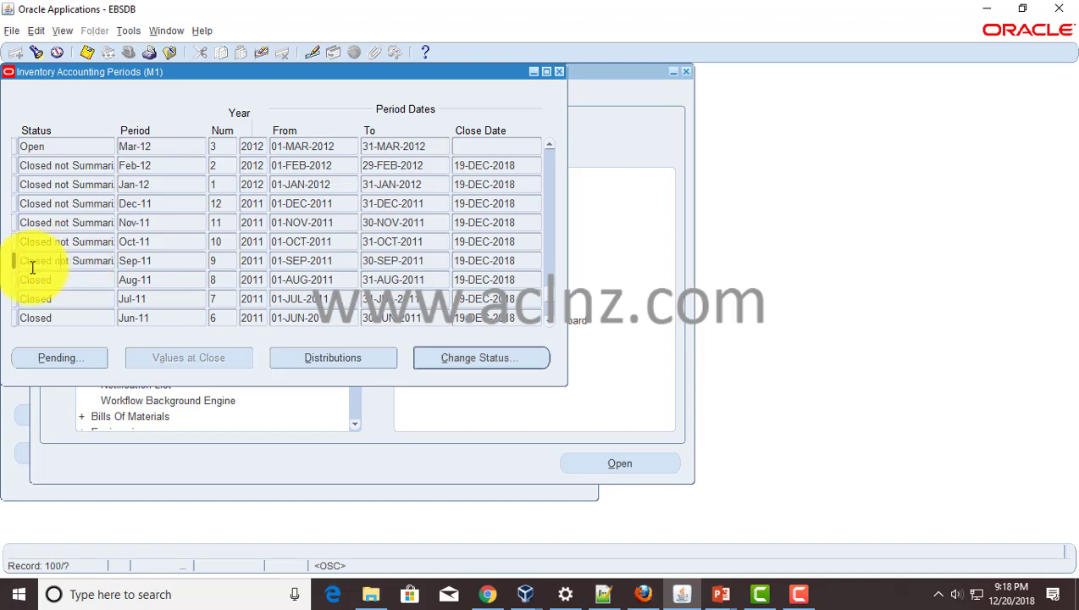
{"action": "left_click_drag", "start_coordinate": [72, 260], "coordinate": [130, 262]}
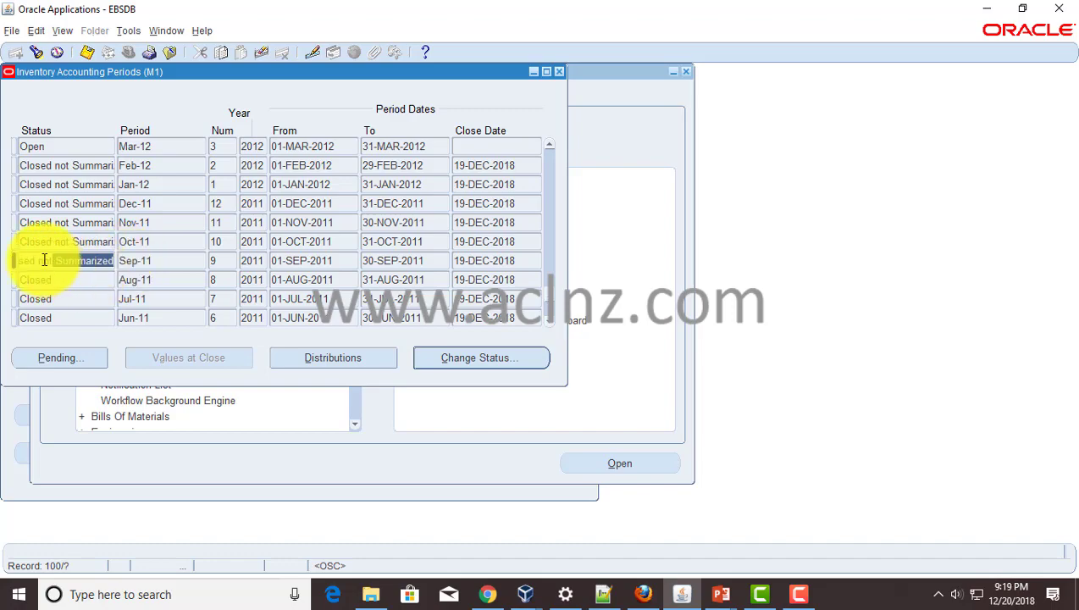